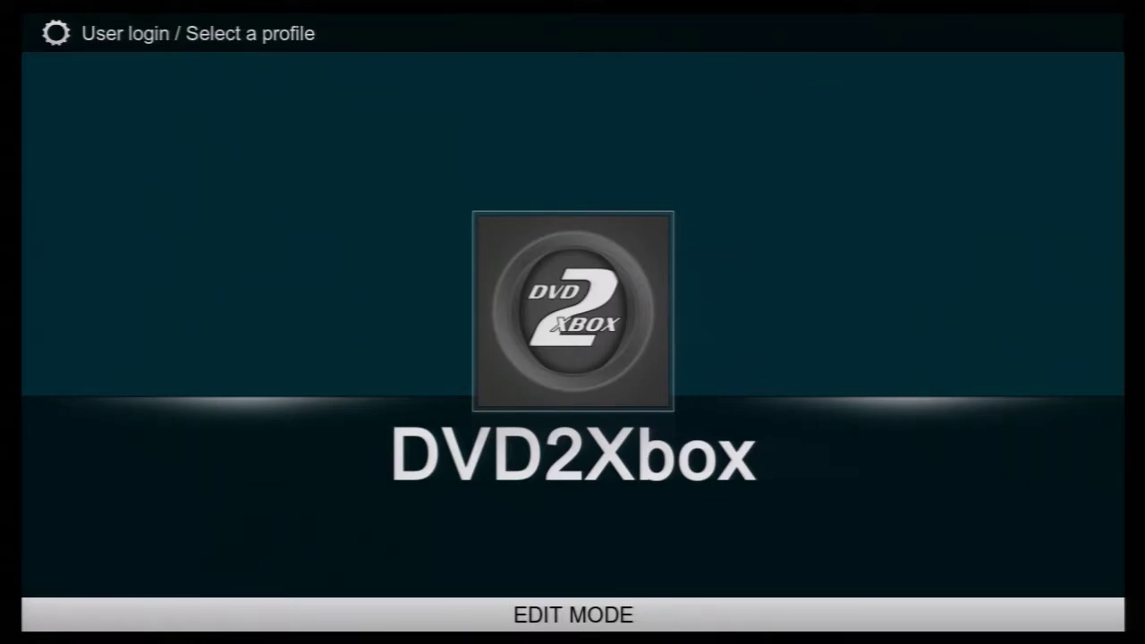
# Step: Log in to the DVD2Xbox profile by entering the master lock code
pyautogui.press('Return')
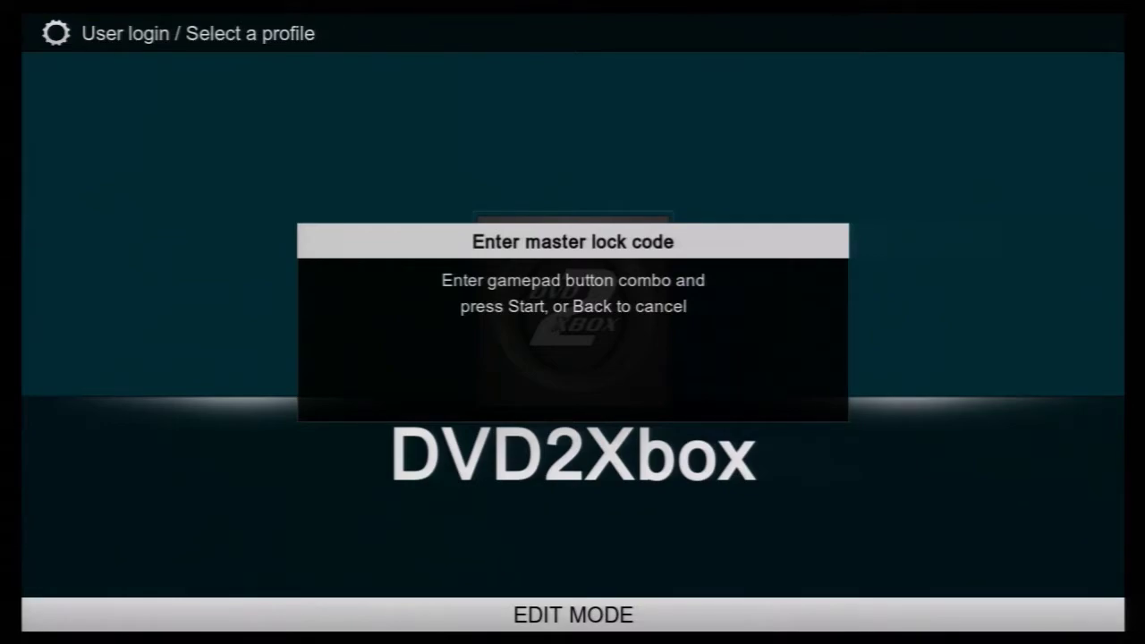
pyautogui.write('****')
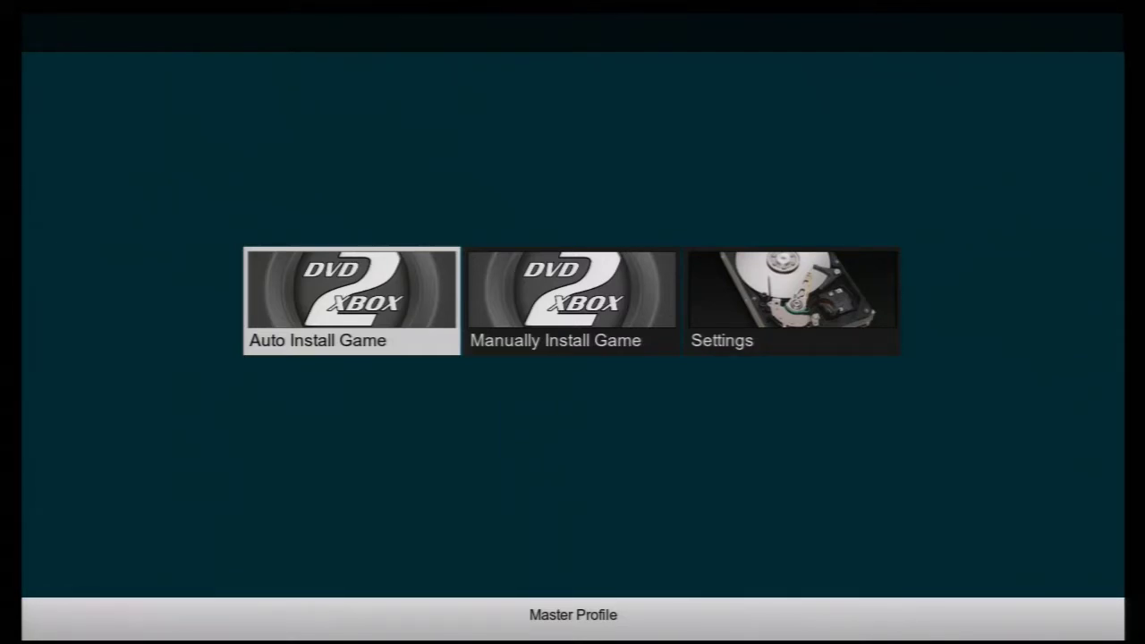
# Step: Open the Manually Install Game prompt and decline launching DVD2Xbox
pyautogui.press('Right')
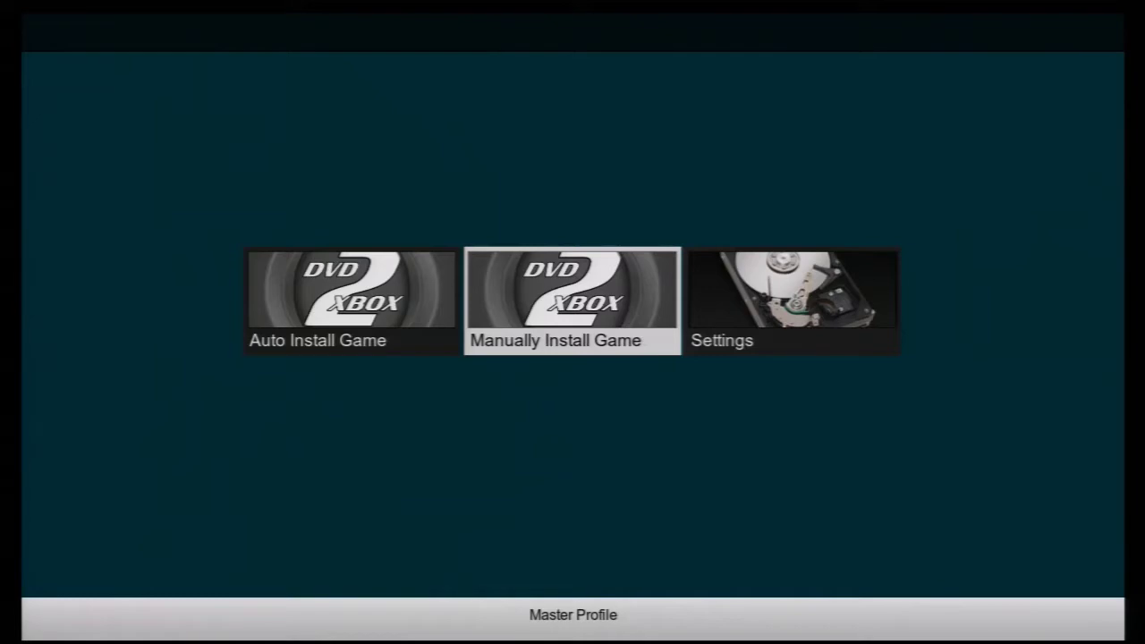
pyautogui.press('Return')
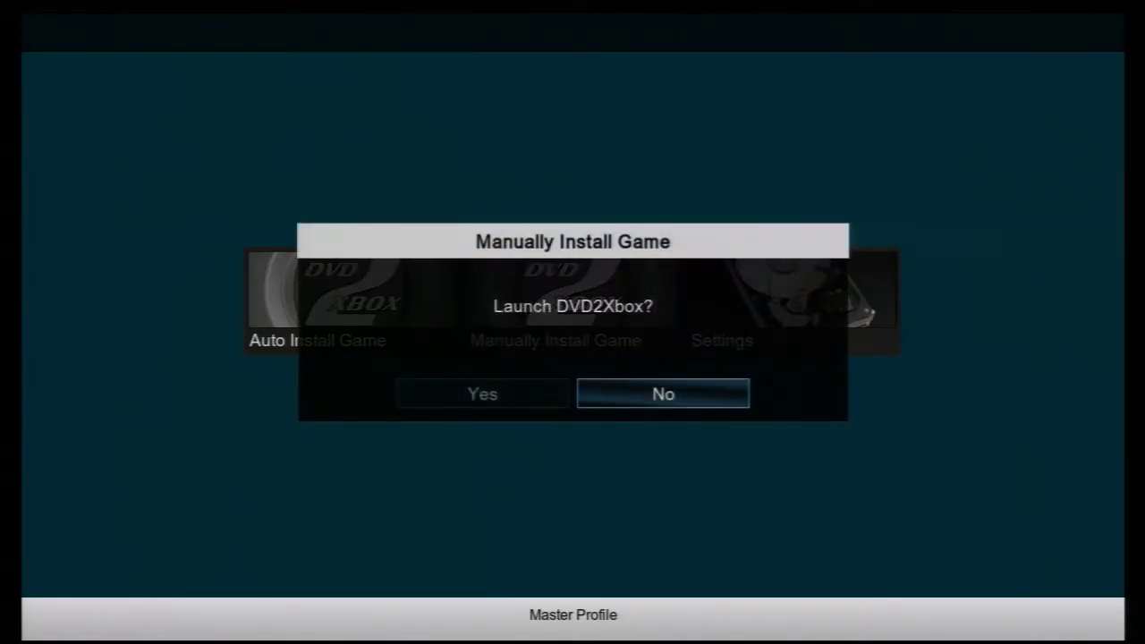
pyautogui.press('Return')
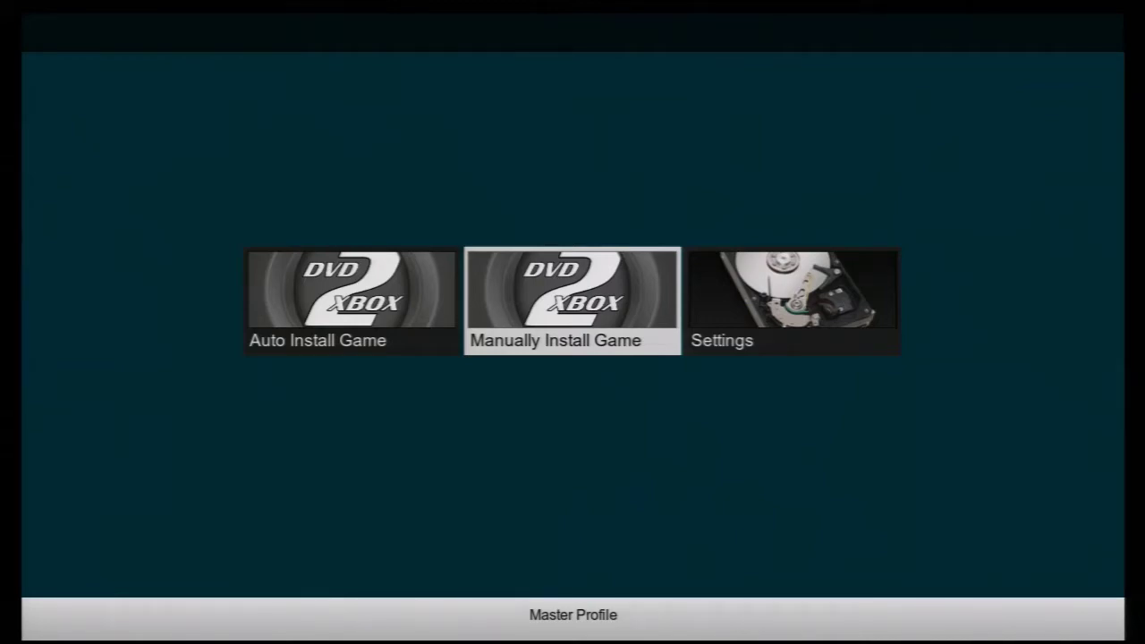
# Step: Open the Settings from the Master Profile home screen
pyautogui.press('Right')
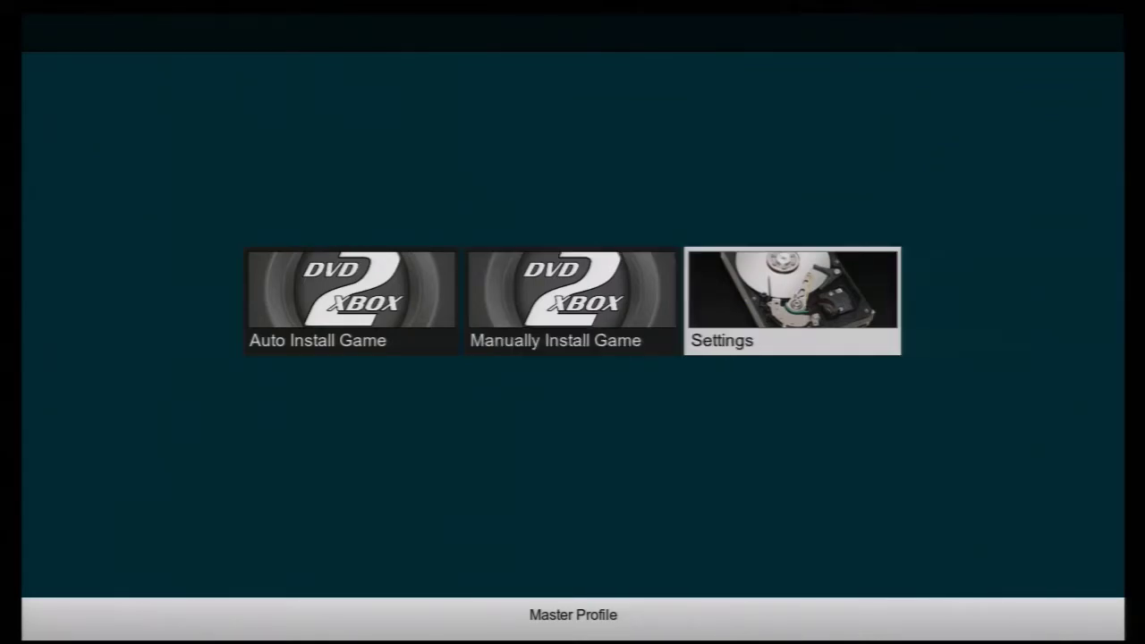
pyautogui.press('Return')
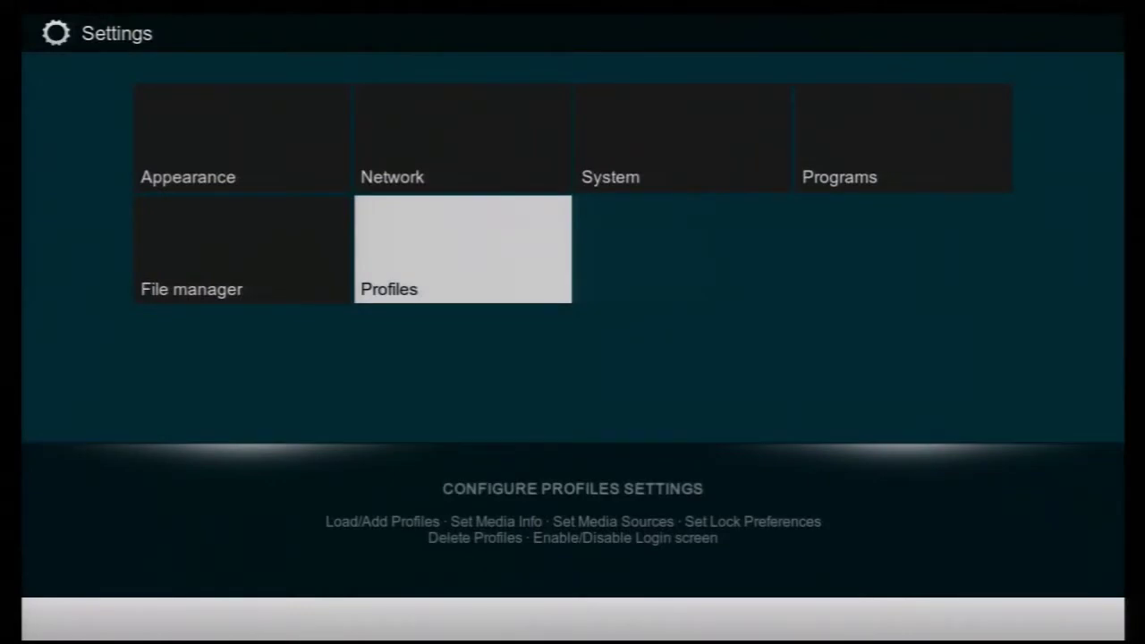
pyautogui.press('Left')
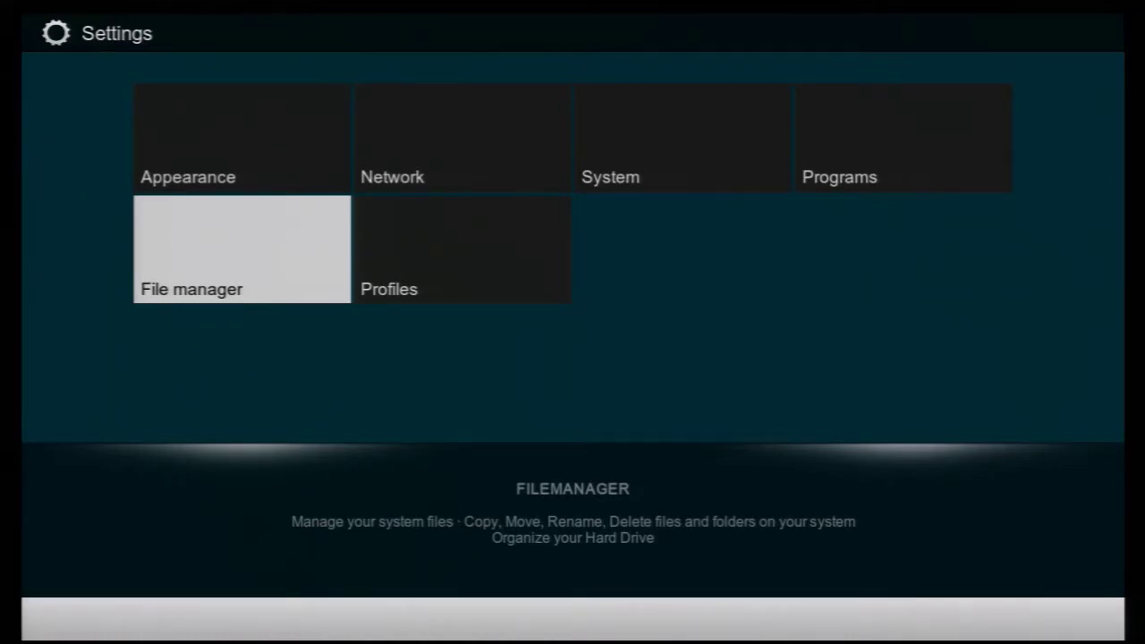
pyautogui.press('Up')
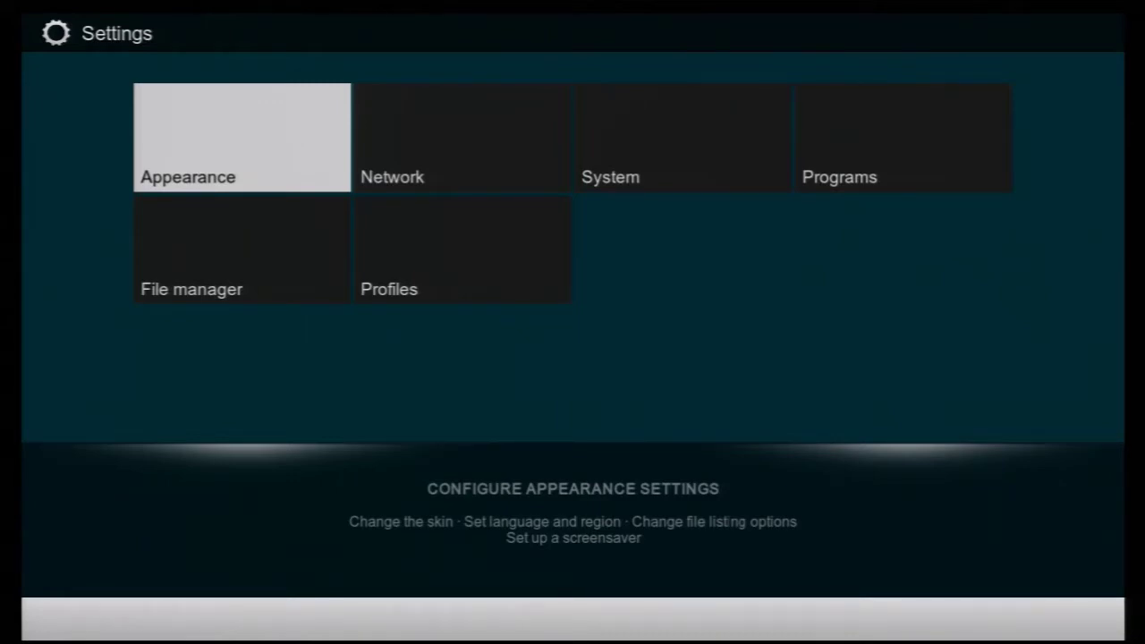
pyautogui.press('Down')
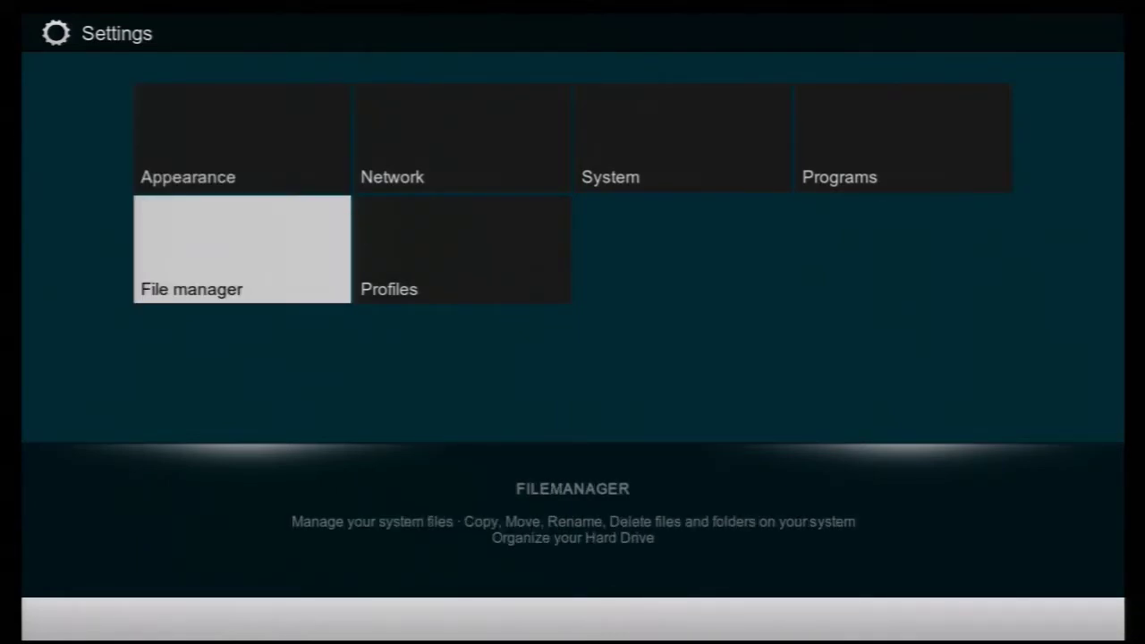
pyautogui.press('Right')
pyautogui.press('Left')
pyautogui.press('Up')
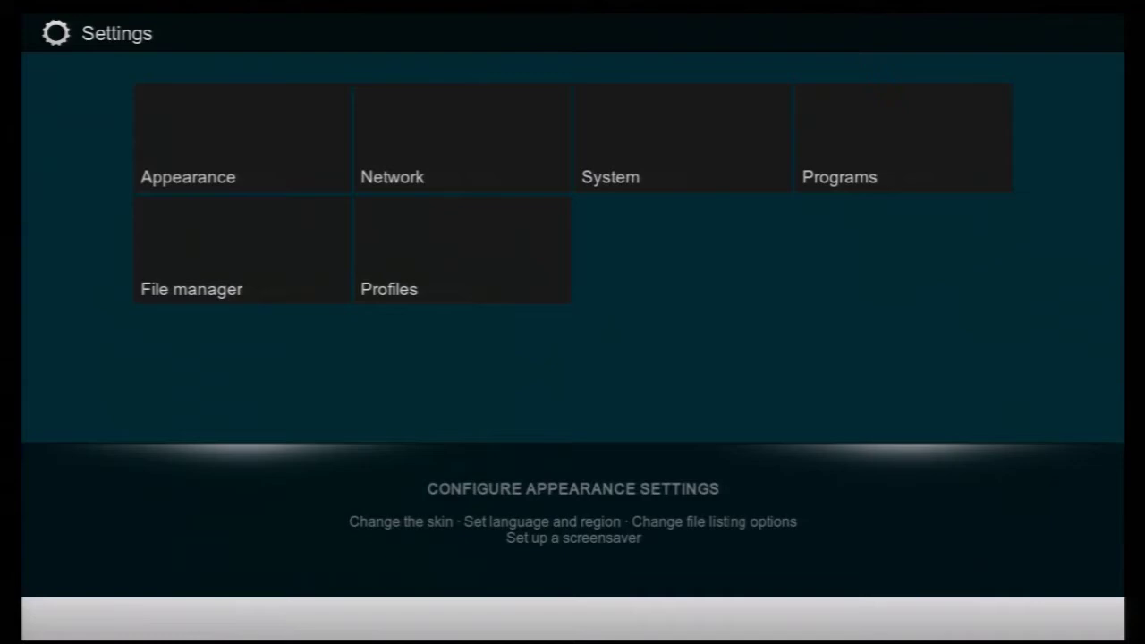
pyautogui.press('Down')
pyautogui.press('Right')
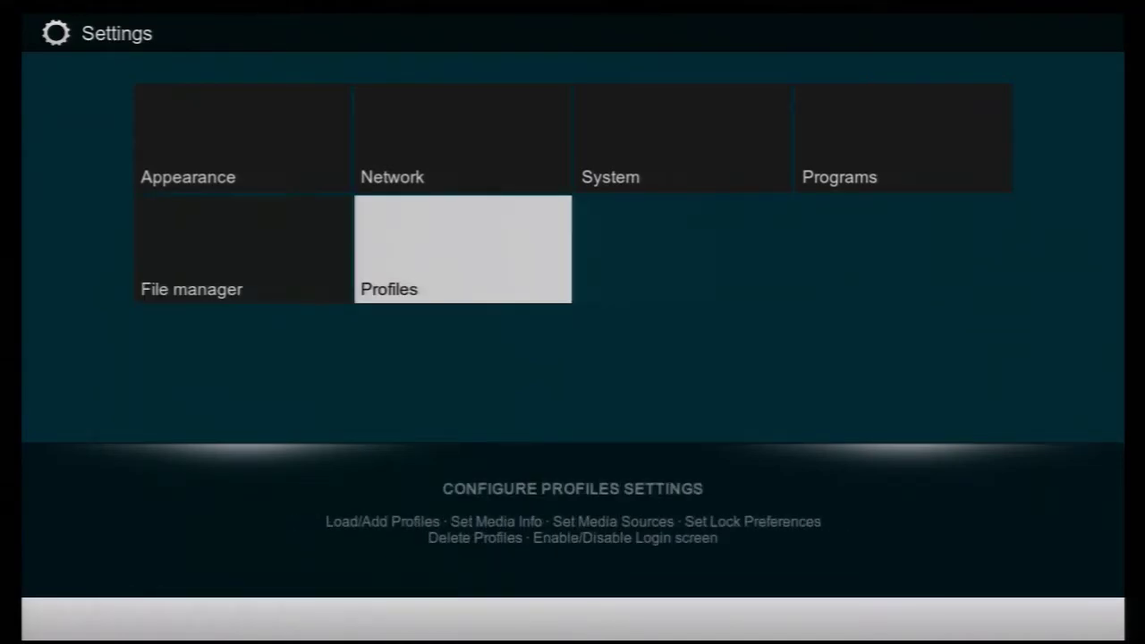
# Step: Open the Profiles settings and select the Add profile entry
pyautogui.press('Return')
pyautogui.press('Up')
pyautogui.press('Up')
pyautogui.press('Down')
pyautogui.press('Down')
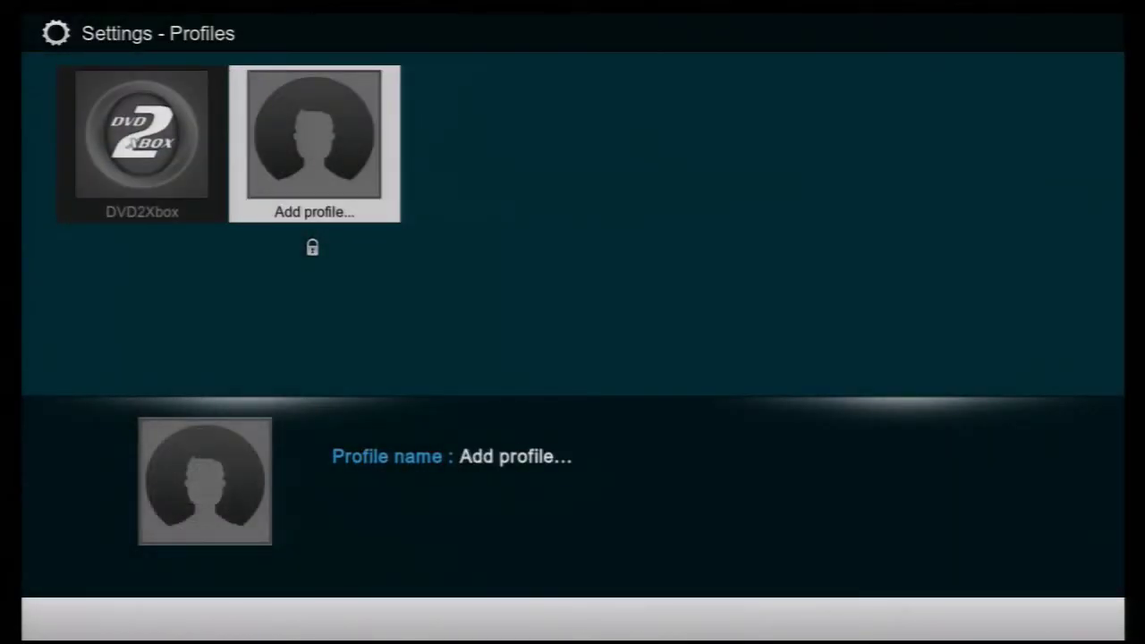
# Step: Create a new profile named abcde and accept the suggested profiles/abcde folder as its directory
pyautogui.press('Return')
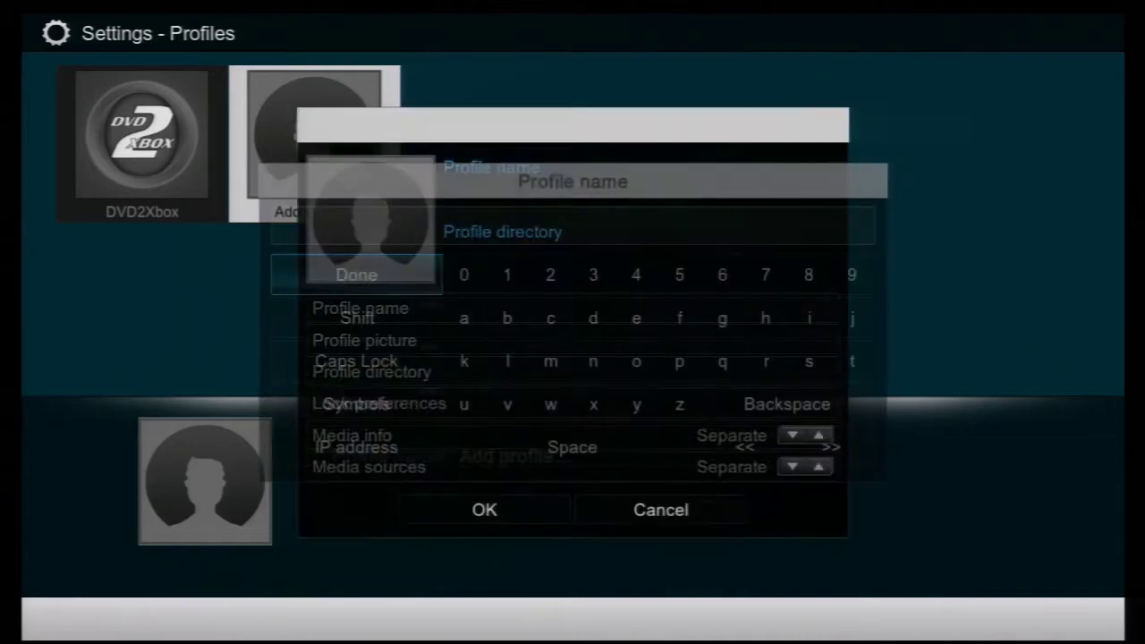
pyautogui.press('Right')
pyautogui.press('Down')
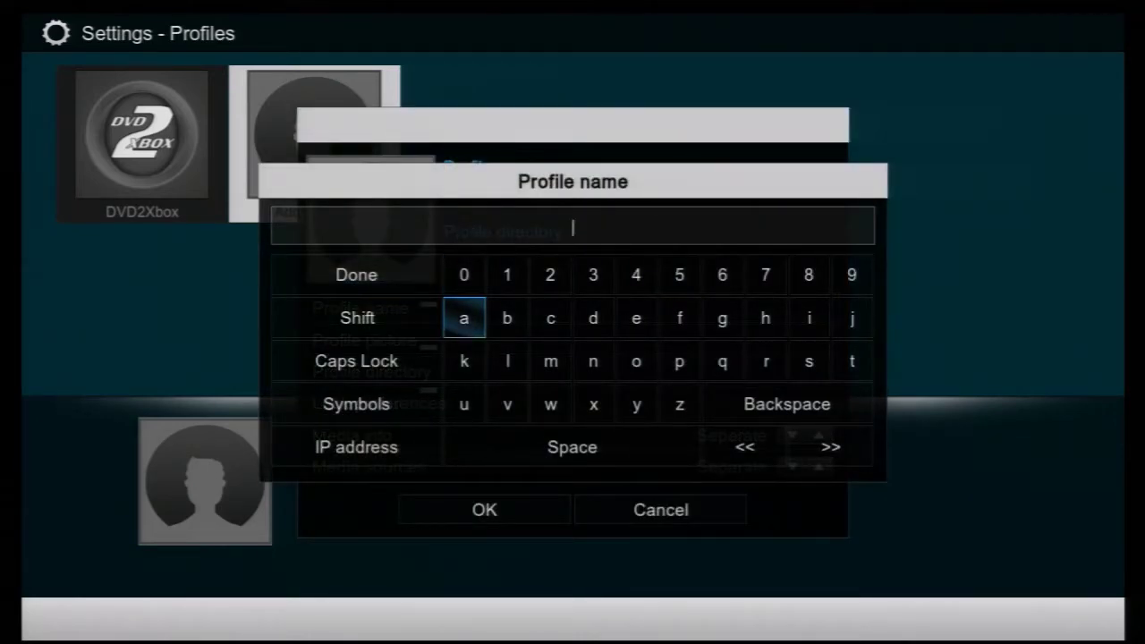
pyautogui.press('Return')
pyautogui.press('Right')
pyautogui.press('Return')
pyautogui.press('Right')
pyautogui.press('Return')
pyautogui.press('Right')
pyautogui.press('Return')
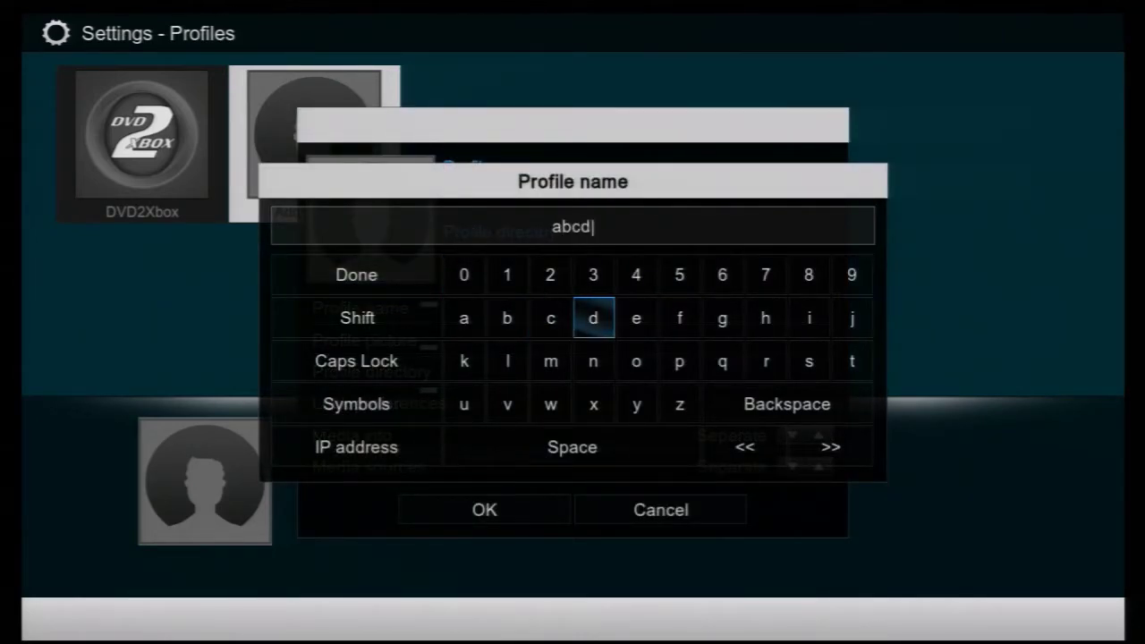
pyautogui.press('Right')
pyautogui.press('Return')
pyautogui.press('Left')
pyautogui.press('Left')
pyautogui.press('Left')
pyautogui.press('Left')
pyautogui.press('Left')
pyautogui.press('Up')
pyautogui.press('Return')
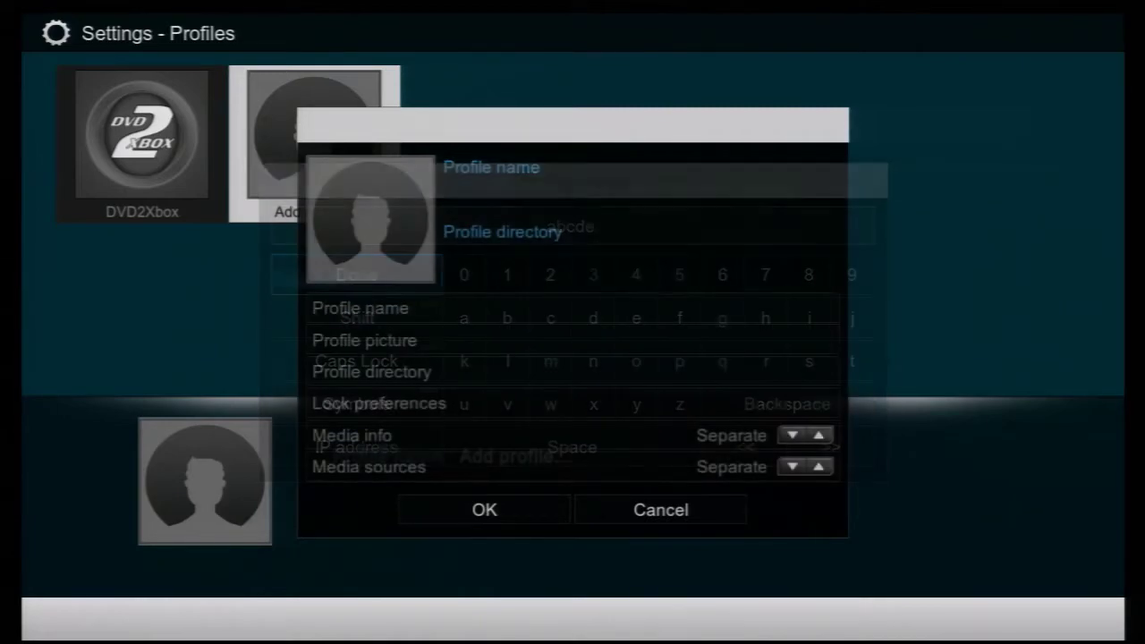
pyautogui.press('Down')
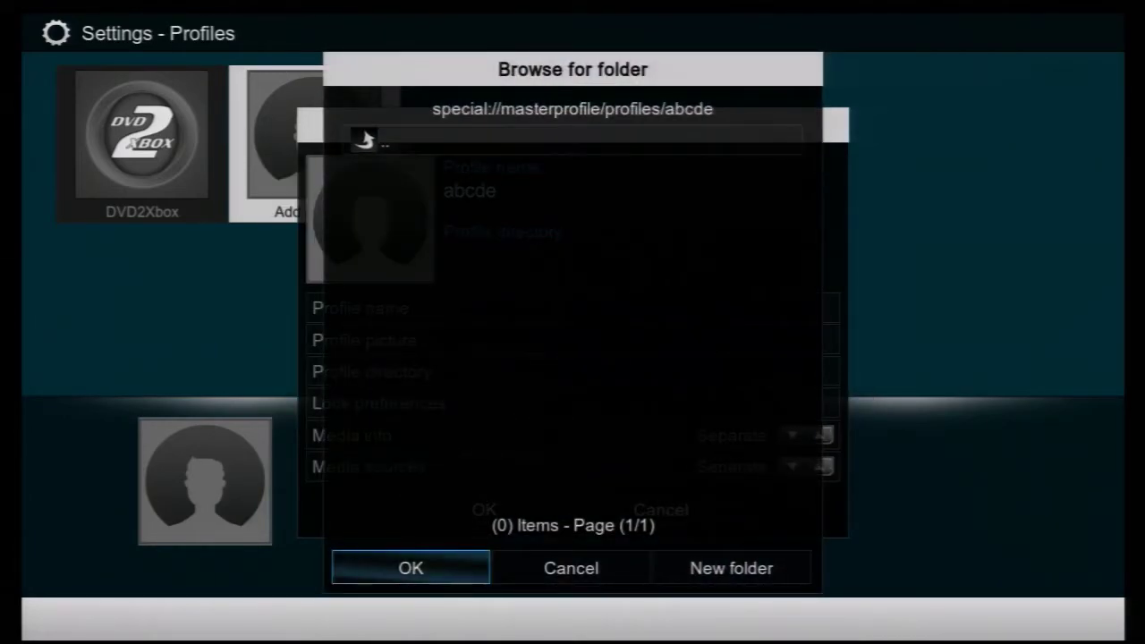
pyautogui.press('Return')
# Step: Browse for the profile picture in the XBMC4Kids\XBOX Gamerpics folder on the C drive
pyautogui.press('Down')
pyautogui.press('Return')
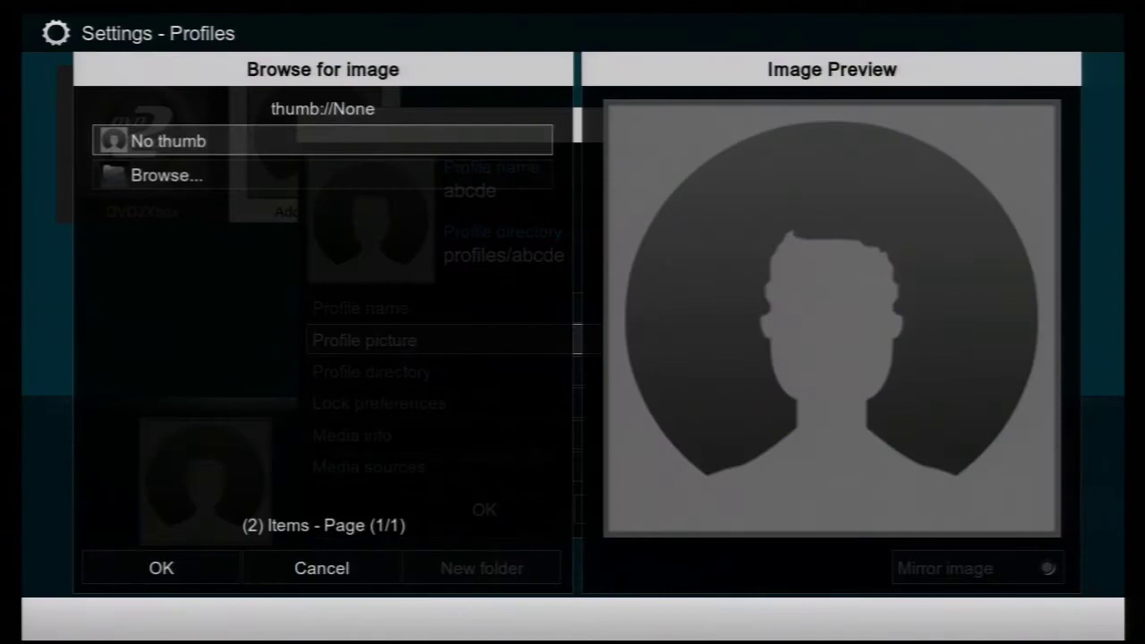
pyautogui.press('Down')
pyautogui.press('Return')
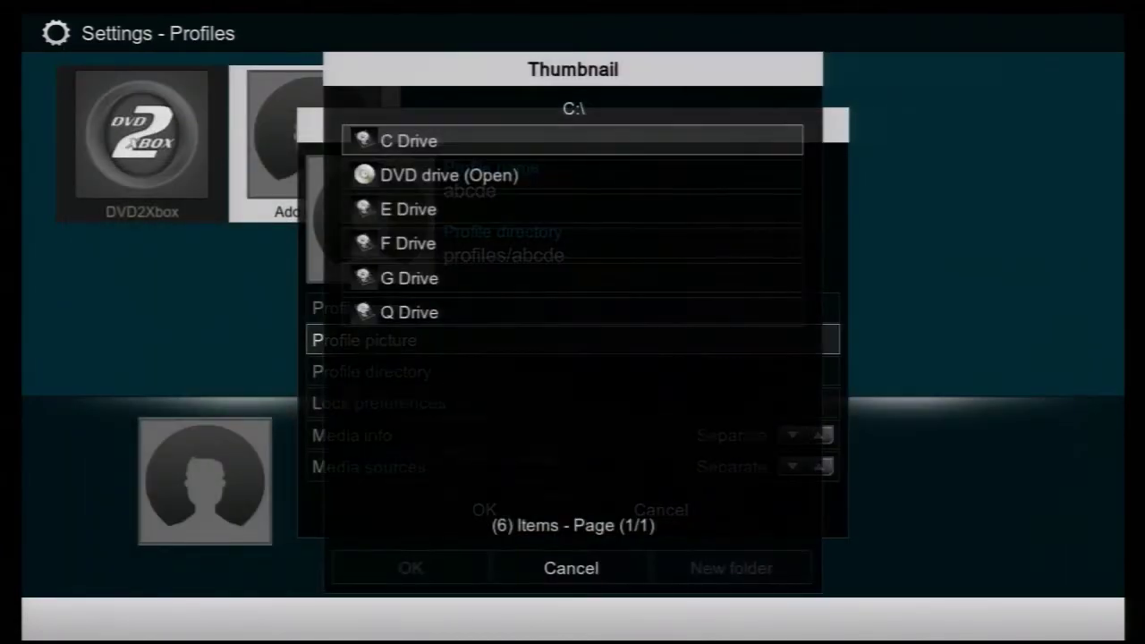
pyautogui.press('Return')
pyautogui.press('Down')
pyautogui.press('Down')
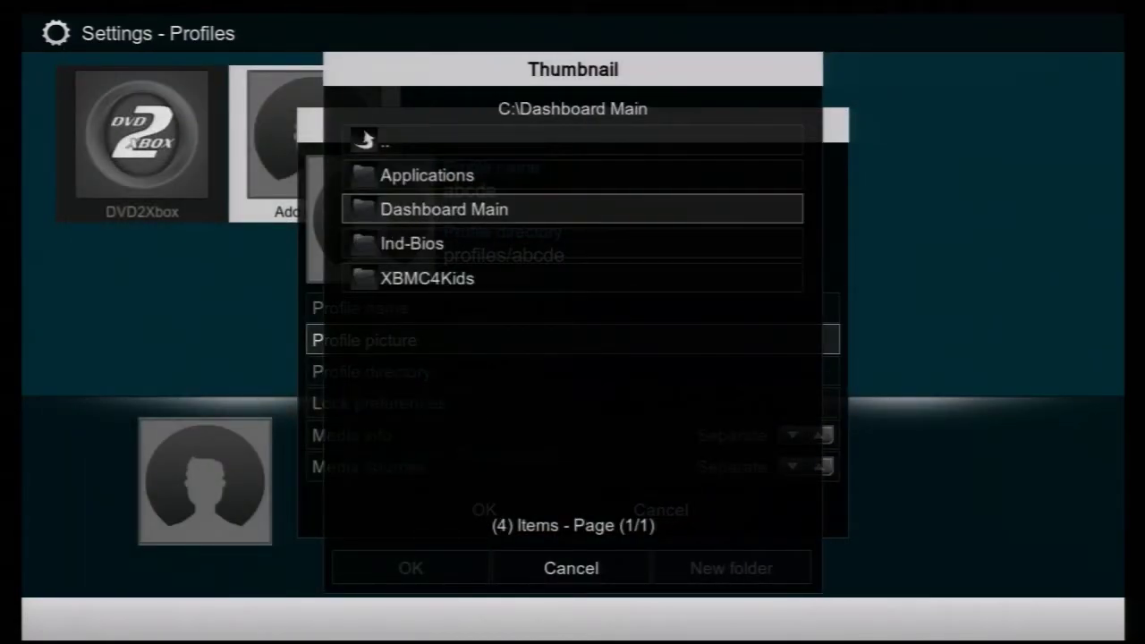
pyautogui.press('Up')
pyautogui.press('Up')
pyautogui.press('Up')
pyautogui.press('Return')
pyautogui.press('Up')
pyautogui.press('Up')
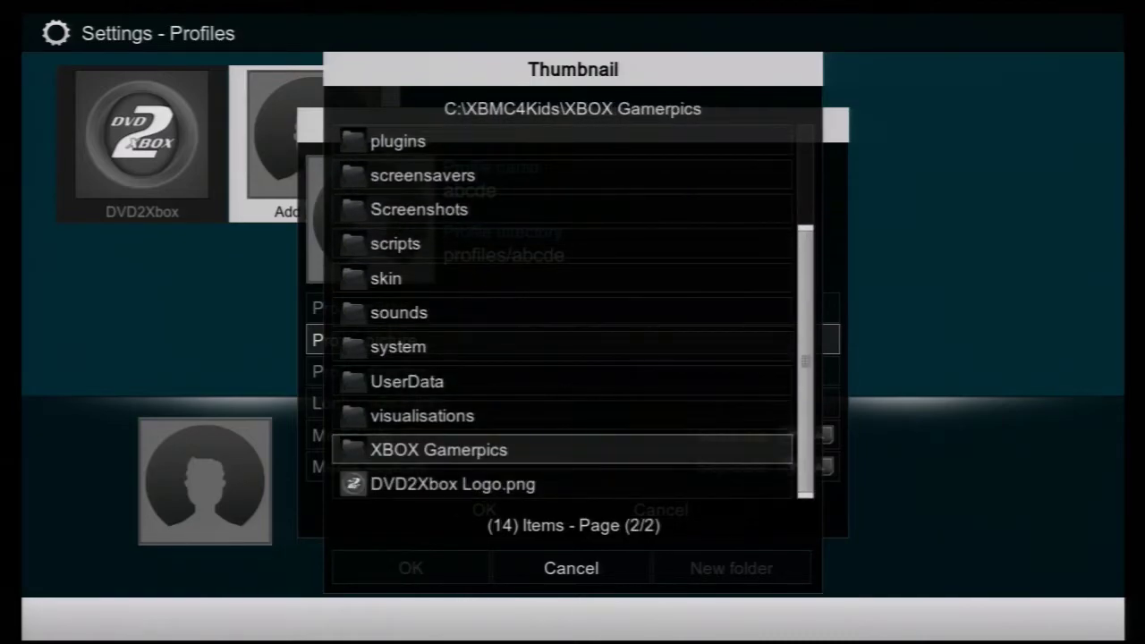
pyautogui.press('Return')
# Step: Set Gamerpic (13).png as the profile picture of abcde
pyautogui.press('Down')
pyautogui.press('Down')
pyautogui.press('Down')
pyautogui.press('Down')
pyautogui.press('Down')
pyautogui.press('Down')
pyautogui.press('Down')
pyautogui.press('Down')
pyautogui.press('Down')
pyautogui.press('Down')
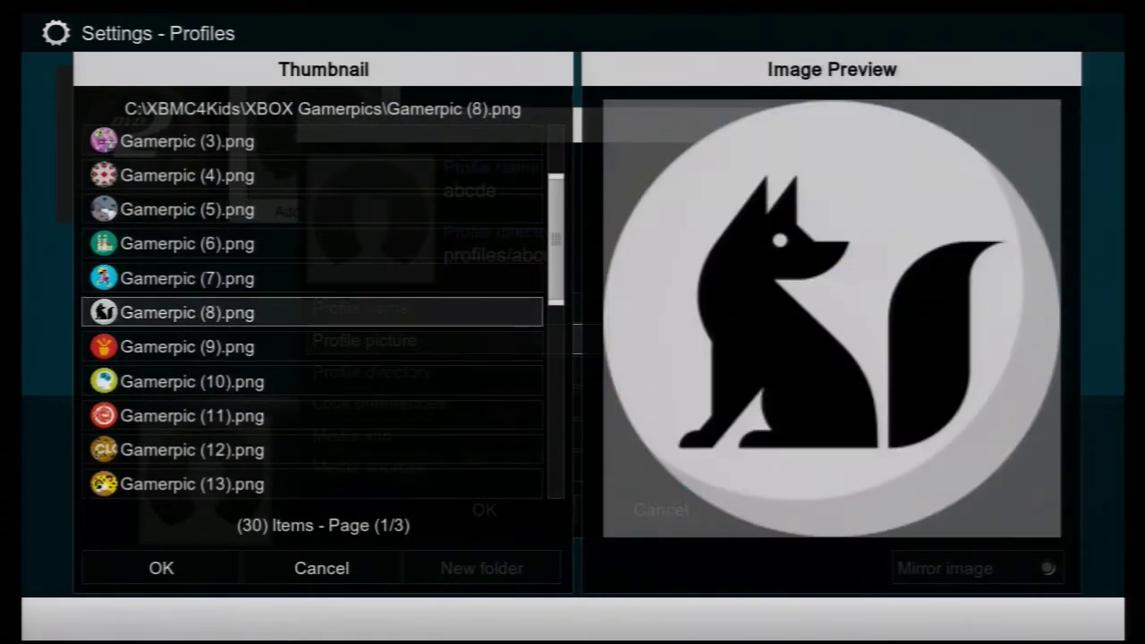
pyautogui.press('Down')
pyautogui.press('Down')
pyautogui.press('Down')
pyautogui.press('Down')
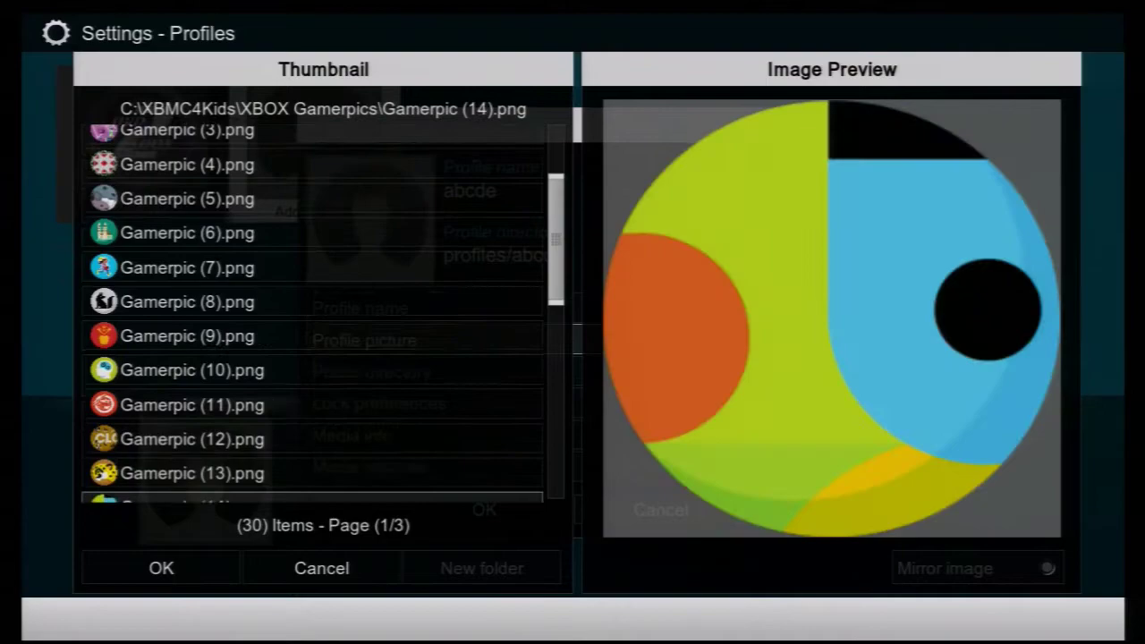
pyautogui.press('Up')
pyautogui.press('Return')
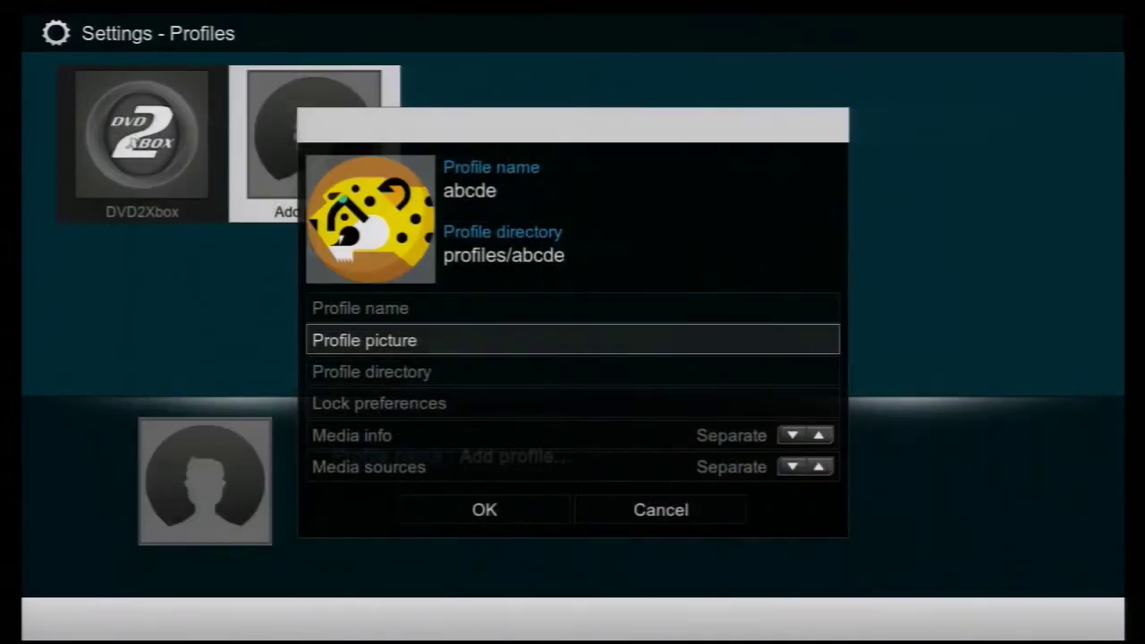
# Step: Save the abcde profile, copying both its settings and its media sources from the default
pyautogui.press('Down')
pyautogui.press('Down')
pyautogui.press('Down')
pyautogui.press('Down')
pyautogui.press('Down')
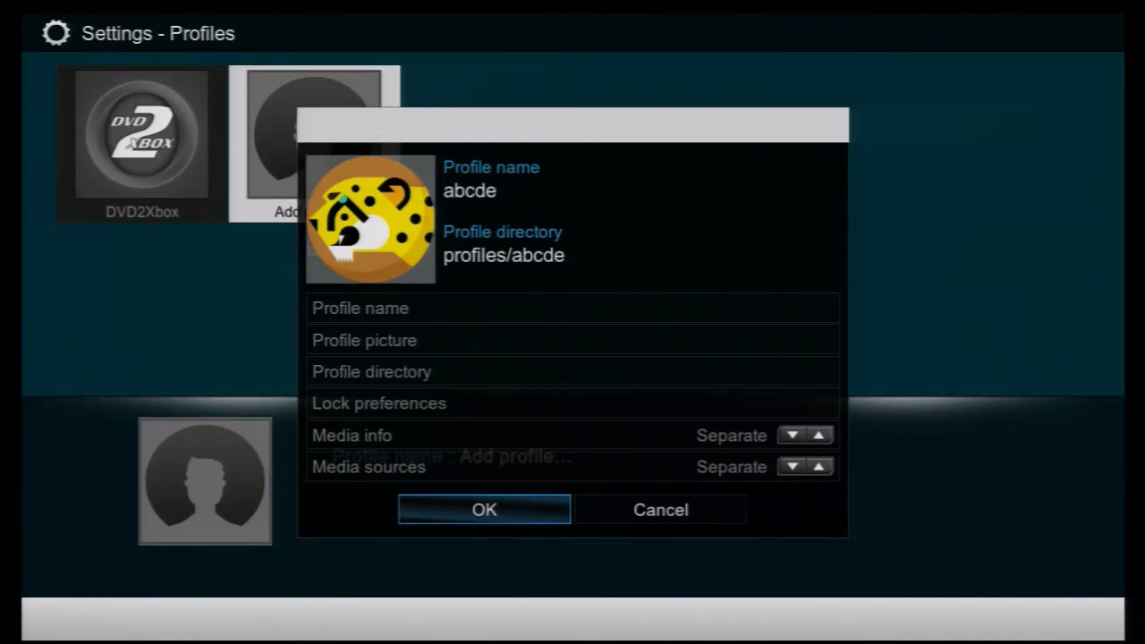
pyautogui.press('Return')
pyautogui.press('Left')
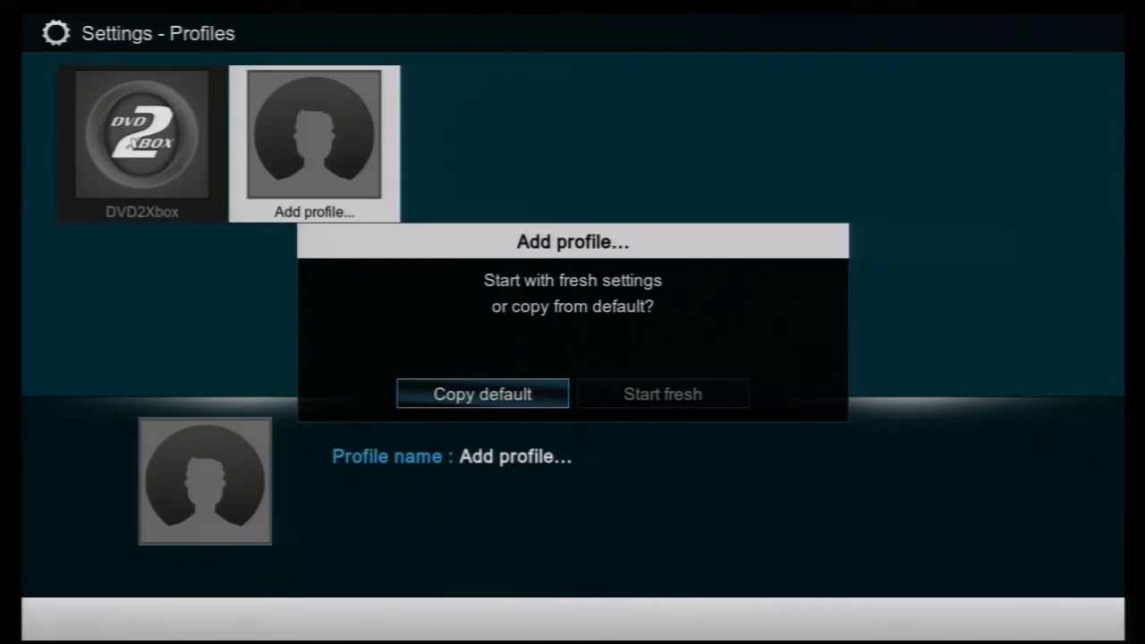
pyautogui.press('Return')
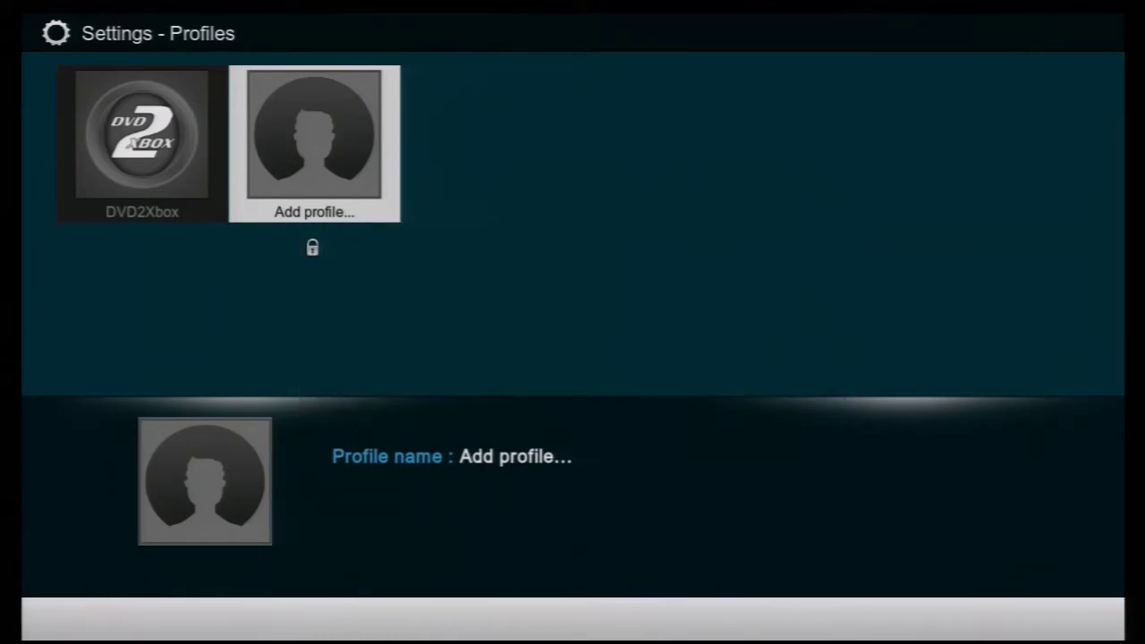
pyautogui.press('Left')
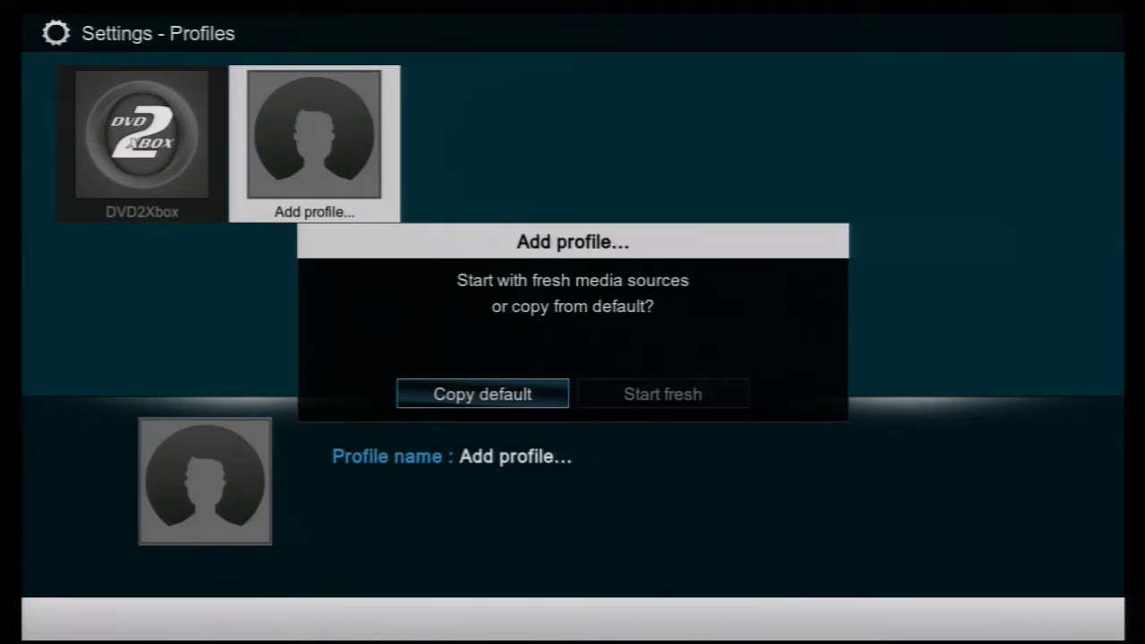
pyautogui.press('Return')
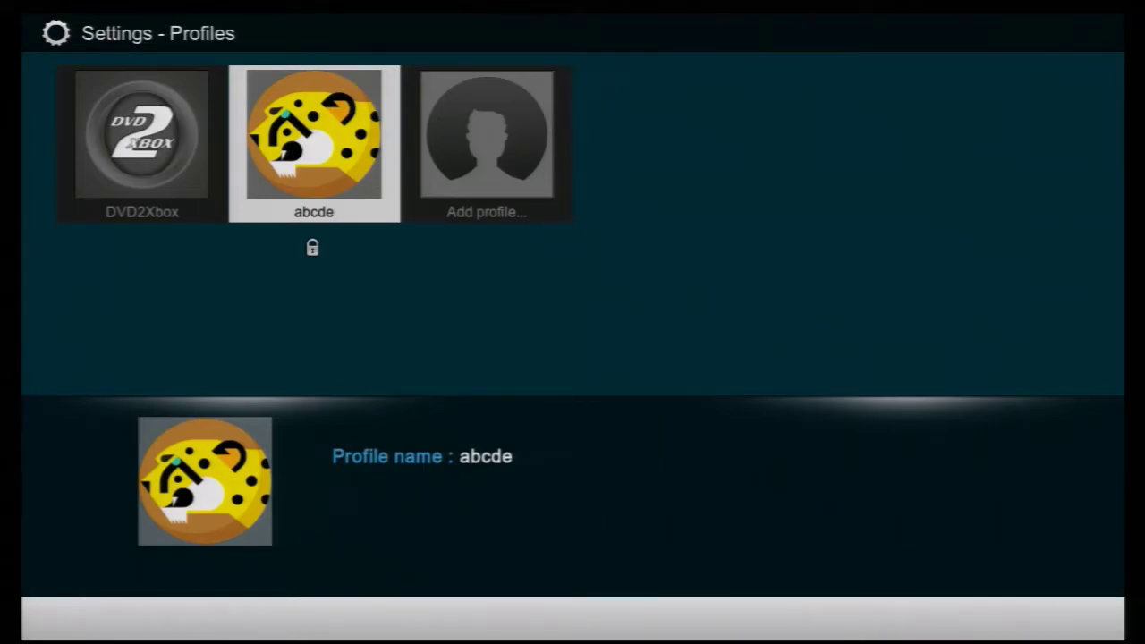
# Step: Return to the profile login screen, open the abcde profile for editing and accept its details as they are
pyautogui.press('Escape')
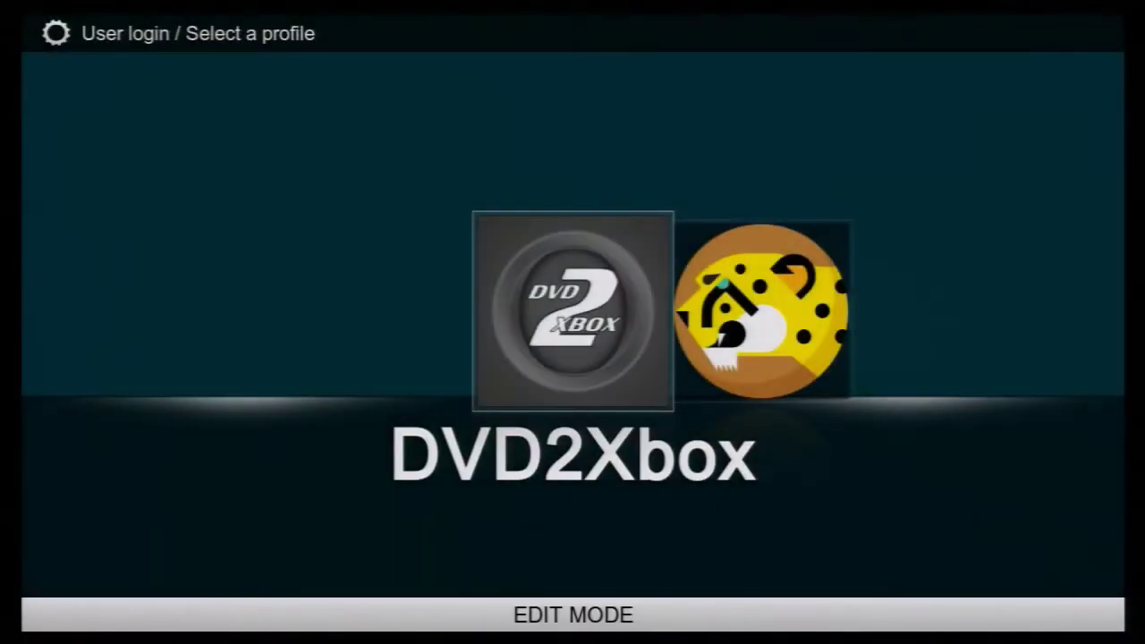
pyautogui.press('Right')
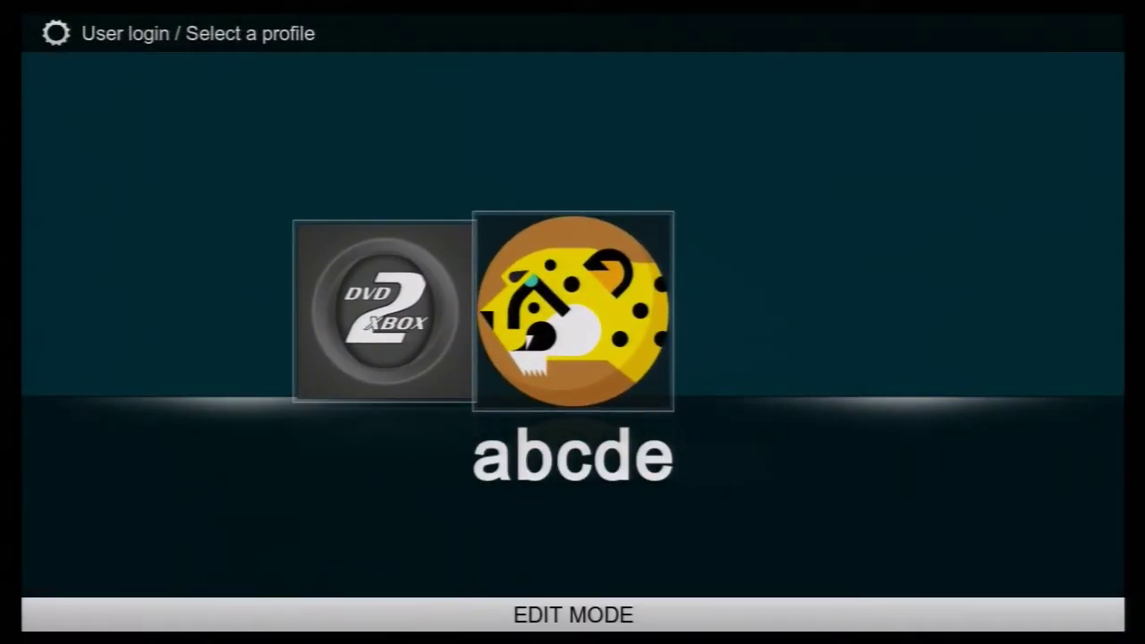
pyautogui.press('Return')
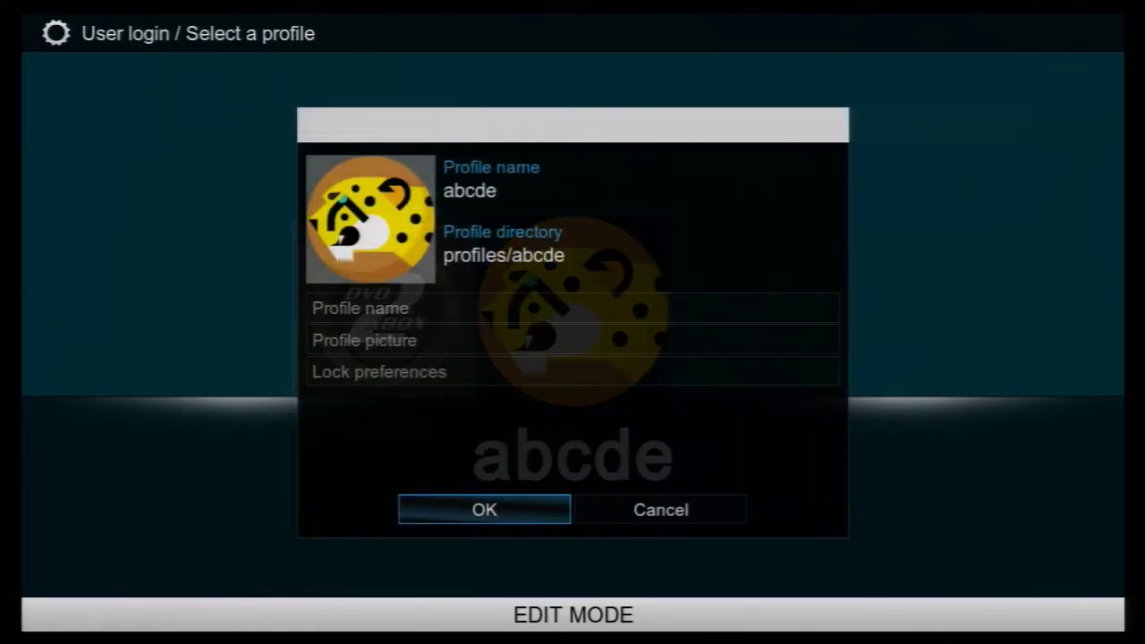
pyautogui.press('Return')
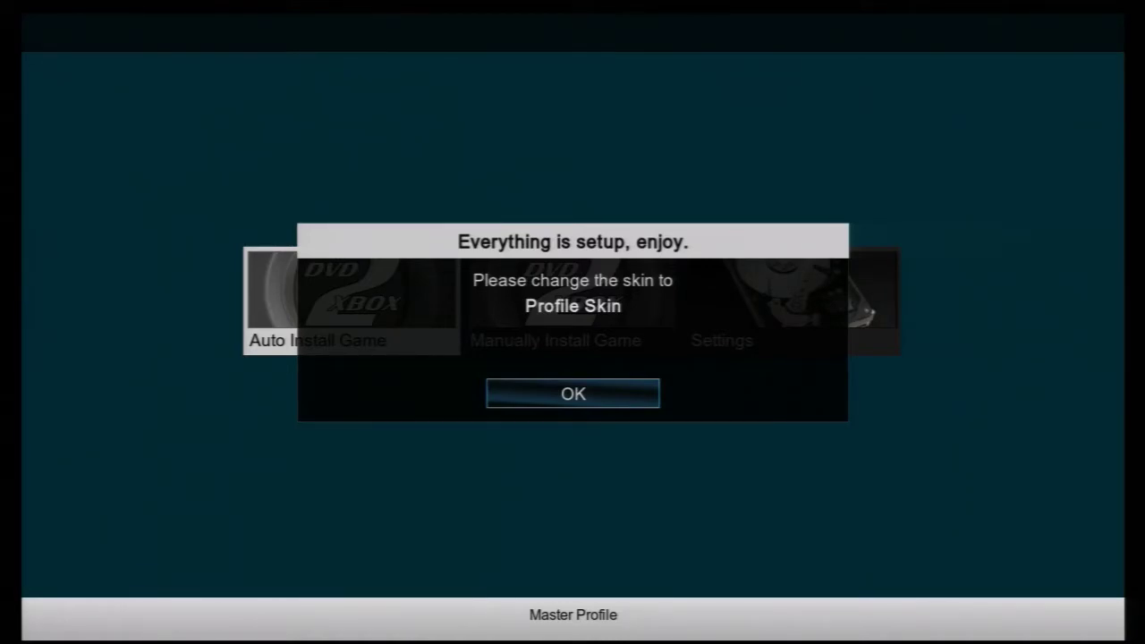
# Step: Dismiss the setup message and open the settings by entering the master lock code
pyautogui.press('Return')
pyautogui.press('Right')
pyautogui.press('Right')
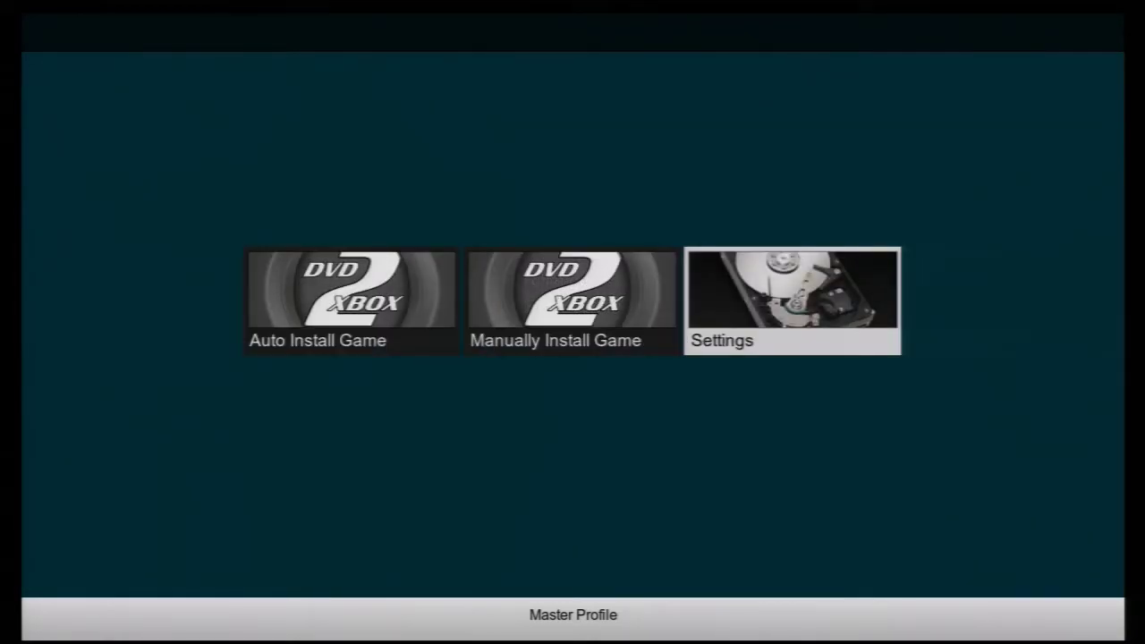
pyautogui.press('Return')
pyautogui.press('Up')
pyautogui.press('Up')
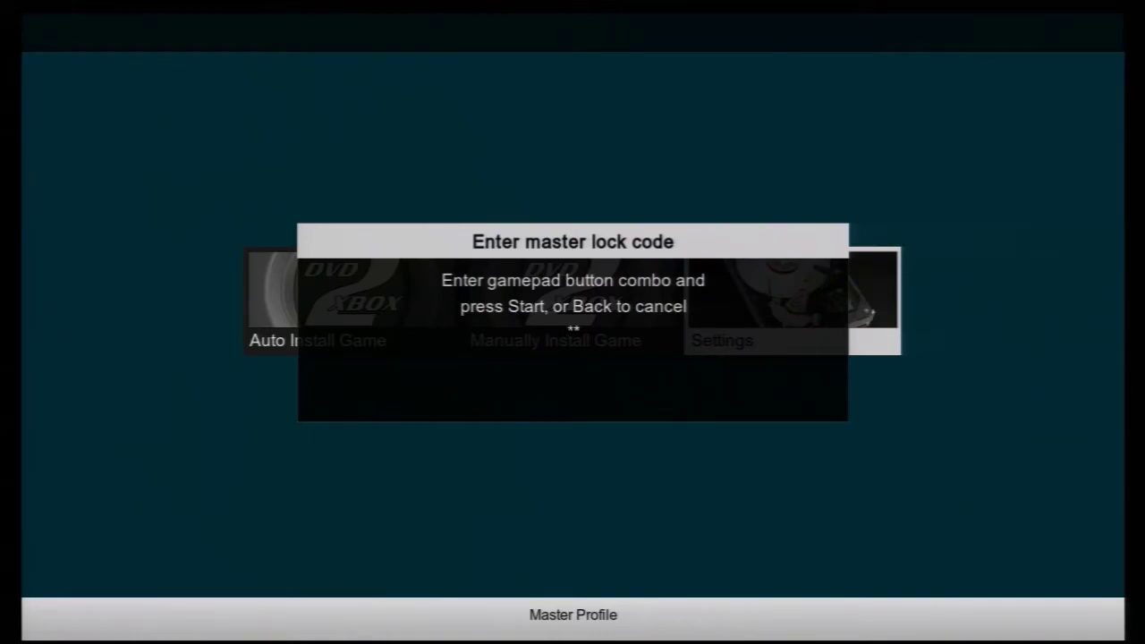
pyautogui.press('Down')
pyautogui.press('Down')
pyautogui.press('Return')
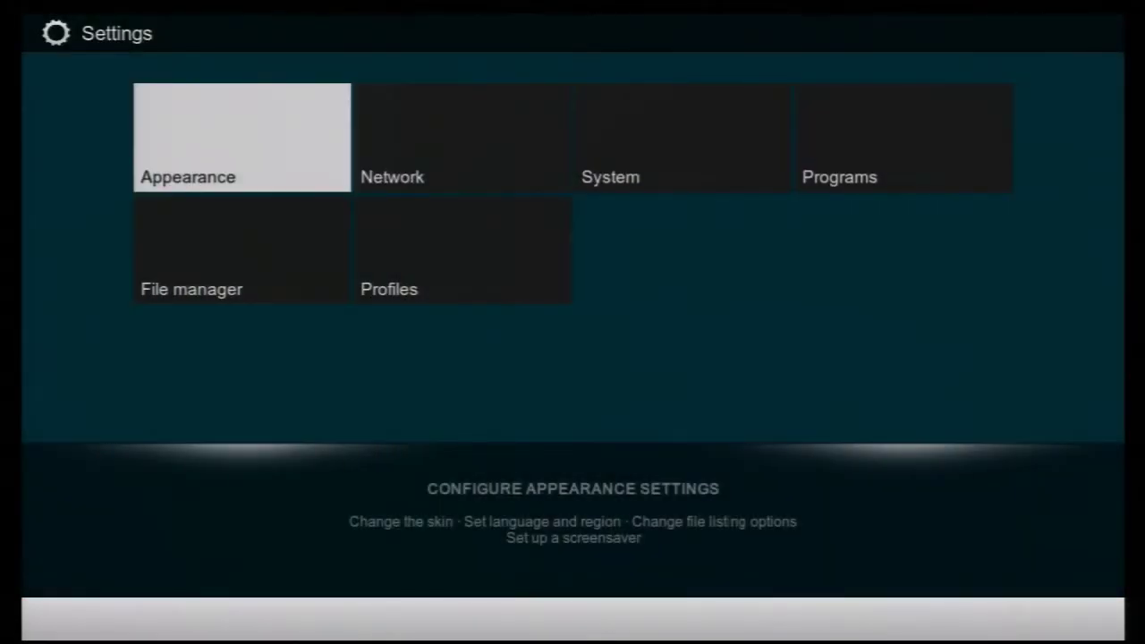
# Step: Change the skin in the appearance settings from Master Profile to Profile Skin
pyautogui.press('Return')
pyautogui.press('Right')
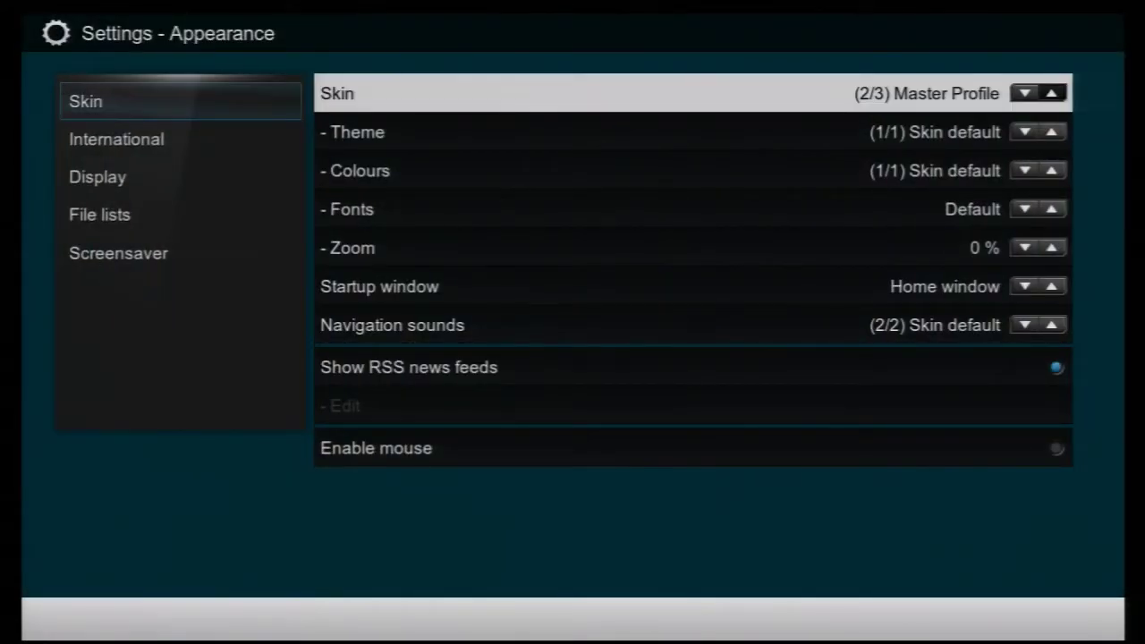
pyautogui.press('Return')
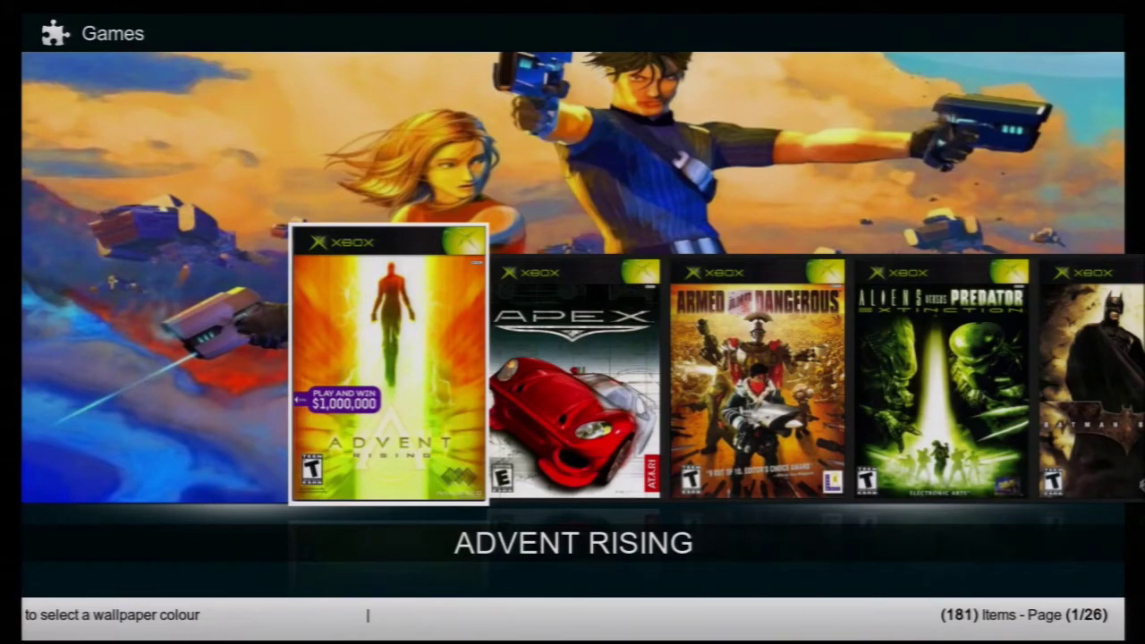
# Step: Browse forward through the covers in the Games library as far as Jedi Knight: Jedi Academy
pyautogui.press('Right')
pyautogui.press('Left')
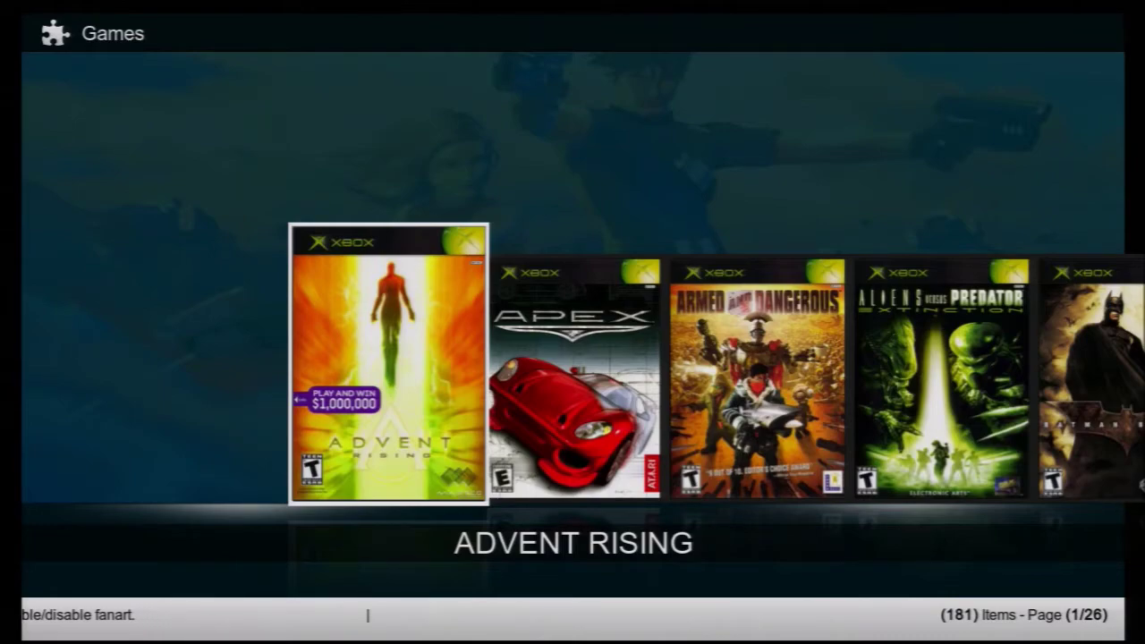
pyautogui.press('Right')
pyautogui.press('Right')
pyautogui.press('Right')
pyautogui.press('Right')
pyautogui.press('Right')
pyautogui.press('Right')
pyautogui.press('Right')
pyautogui.press('Right')
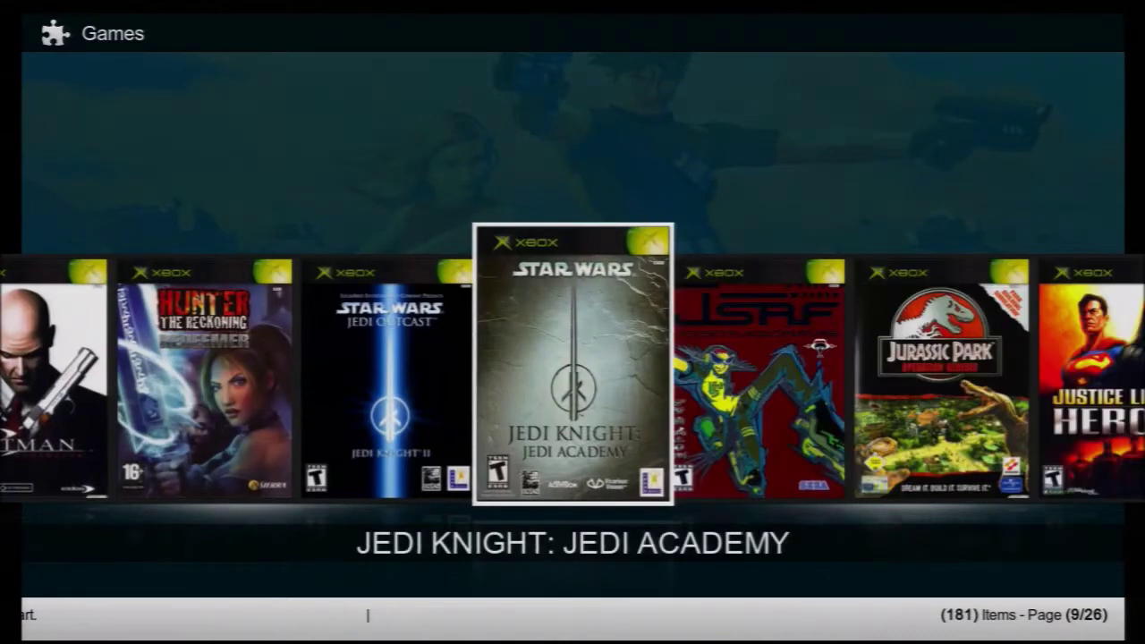
# Step: Go back through the game covers and examine the game info of Blinx2 and Battle Engine Aquila
pyautogui.press('Left')
pyautogui.press('Left')
pyautogui.press('Left')
pyautogui.press('Left')
pyautogui.press('Left')
pyautogui.press('Left')
pyautogui.press('Left')
pyautogui.press('Left')
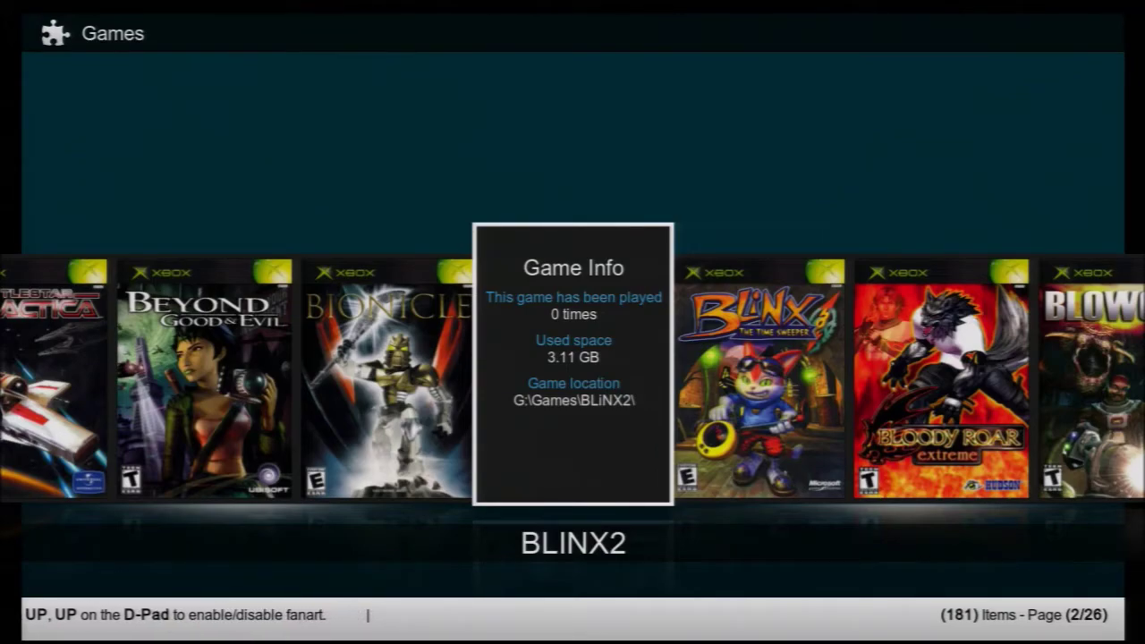
pyautogui.press('Left')
pyautogui.press('Left')
pyautogui.press('Left')
pyautogui.press('Left')
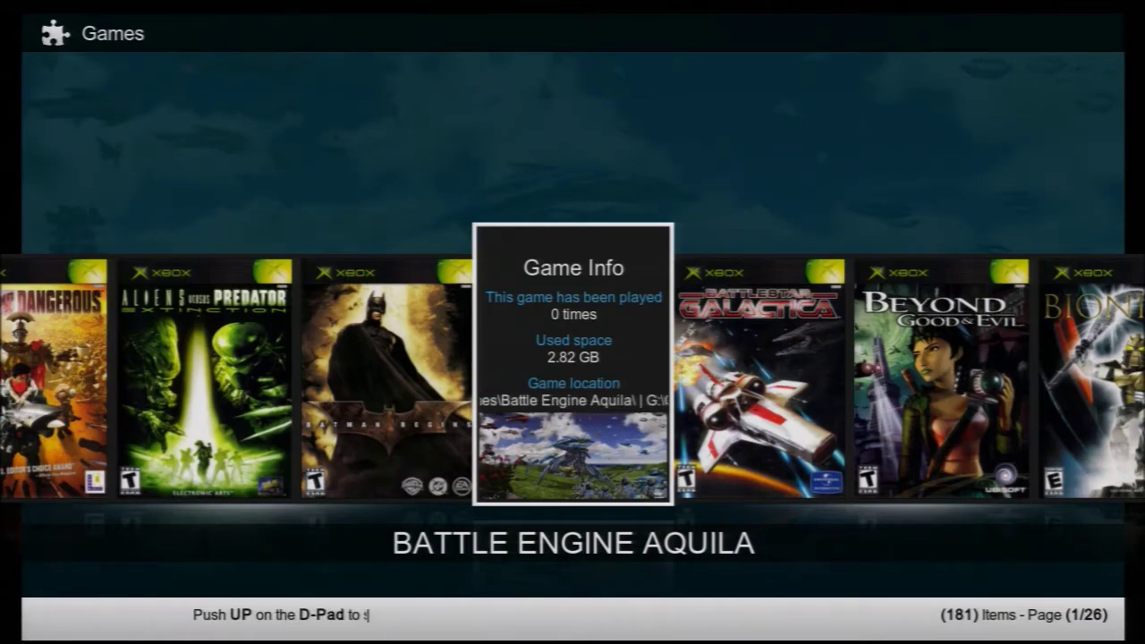
# Step: Disable the fanart behind the game covers and return to the Battle Engine Aquila cover
pyautogui.press('Up')
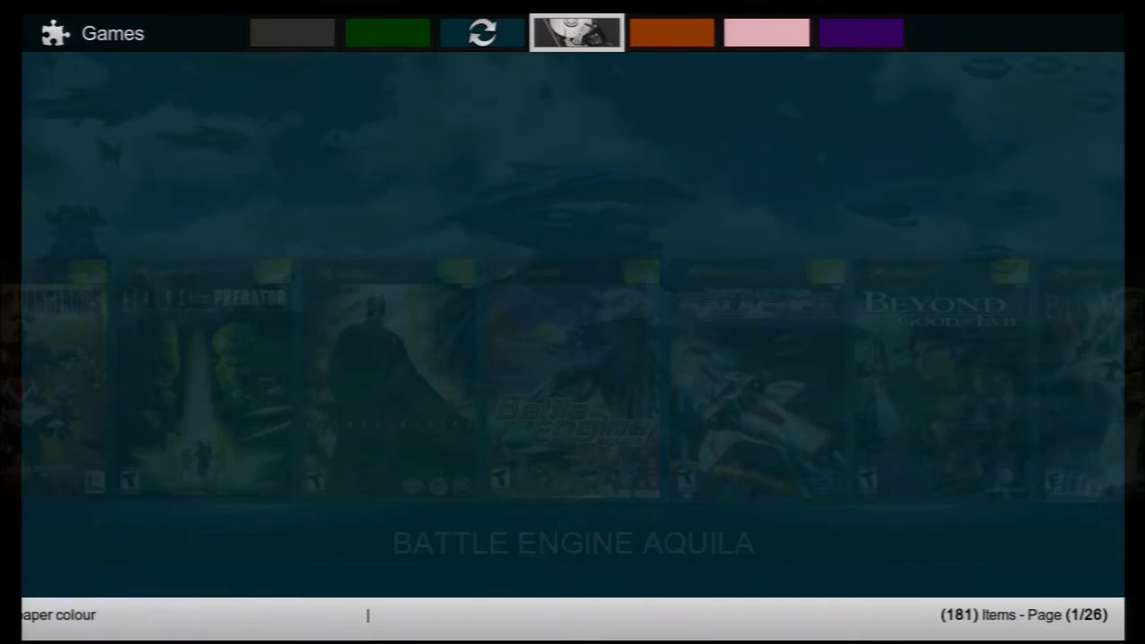
pyautogui.press('Return')
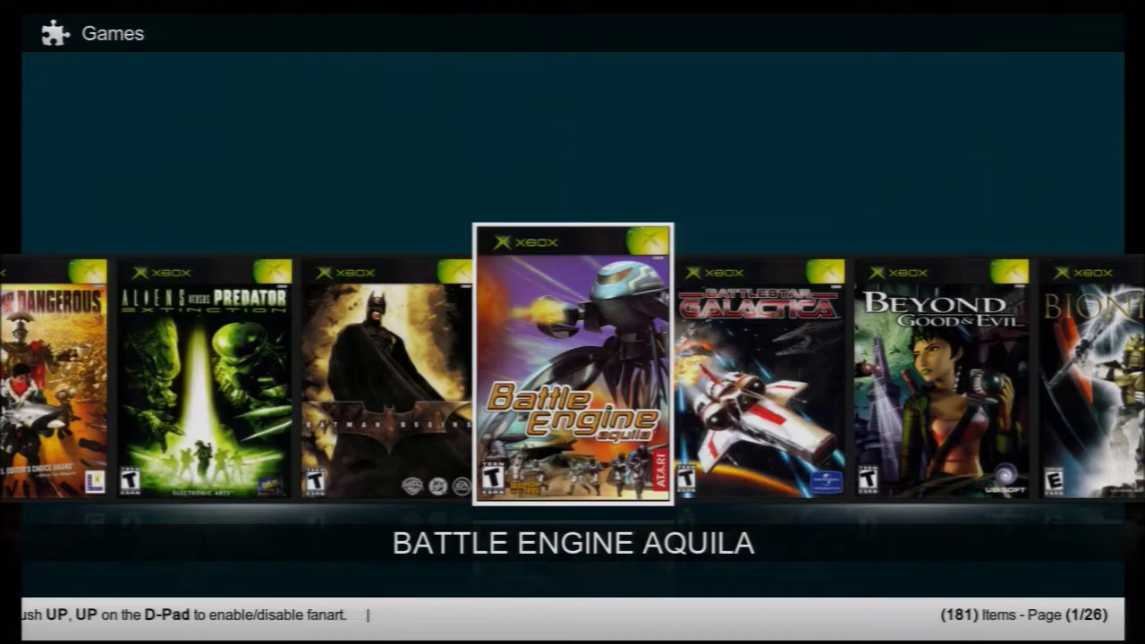
pyautogui.press('Down')
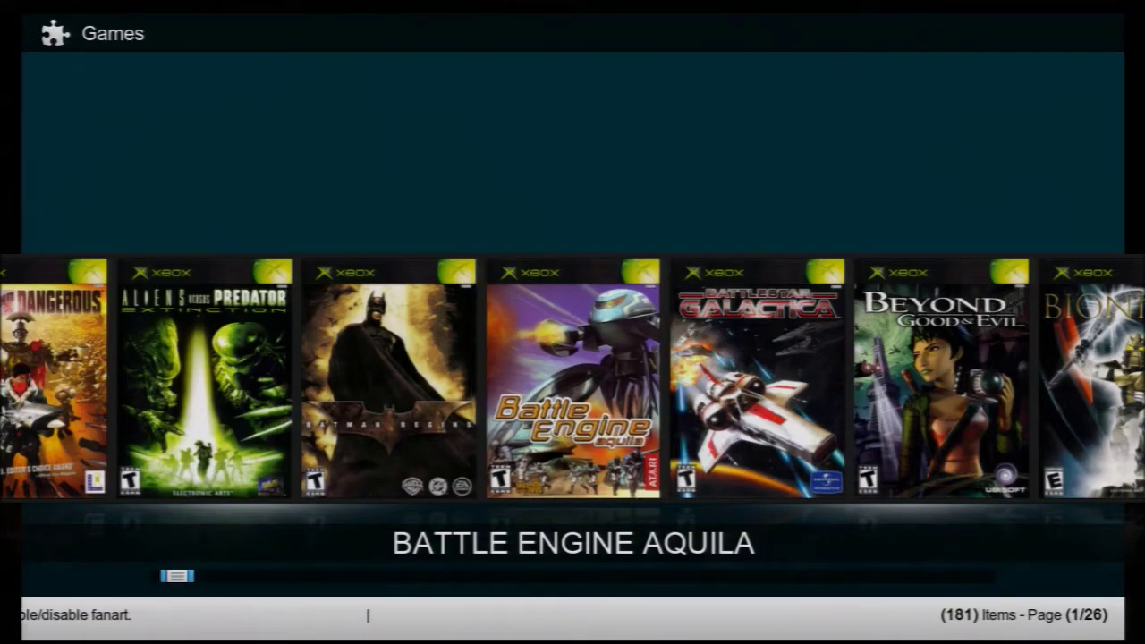
pyautogui.press('Up')
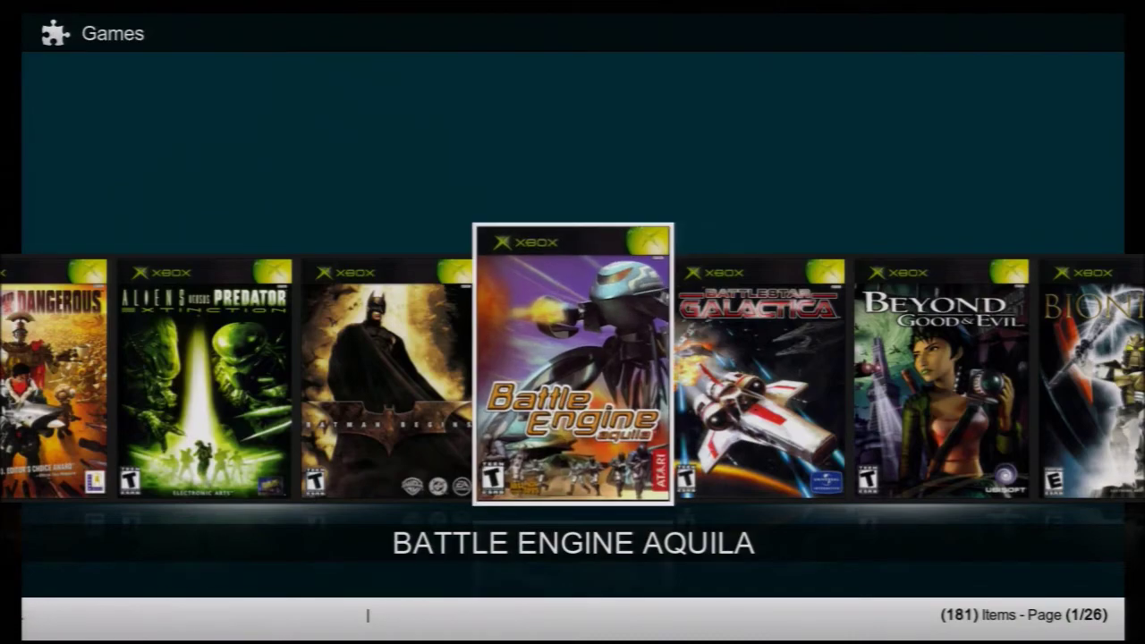
# Step: Start choosing a custom wallpaper image and browse to C:\Dashboard Main\Images\Backgrounds
pyautogui.press('Up')
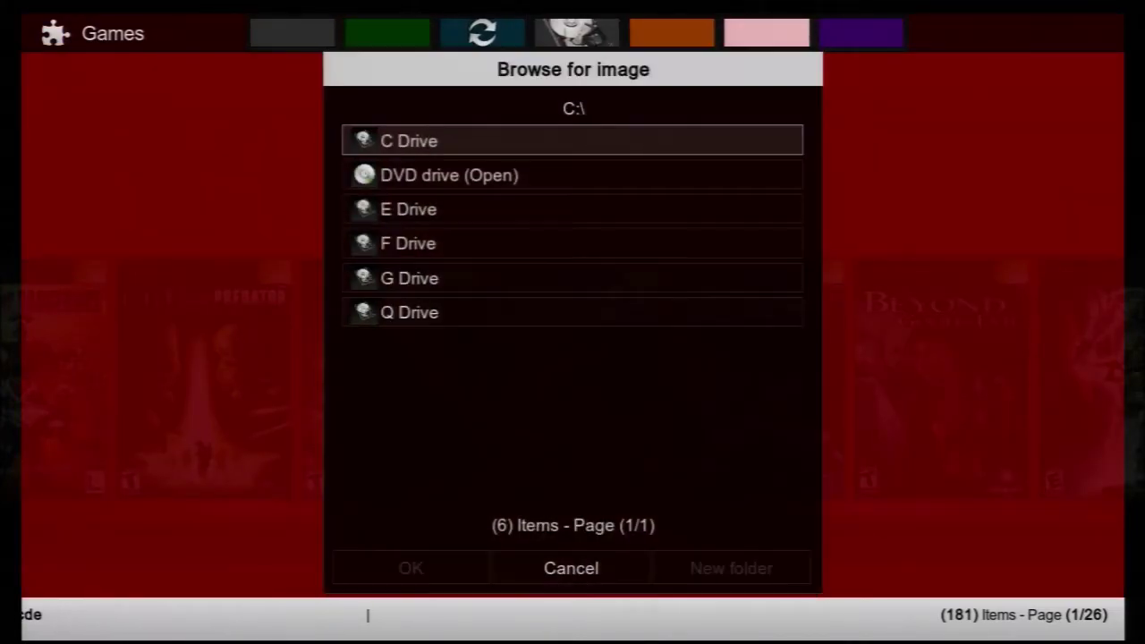
pyautogui.press('Down')
pyautogui.press('Up')
pyautogui.press('Return')
pyautogui.press('Down')
pyautogui.press('Return')
pyautogui.press('Down')
pyautogui.press('Down')
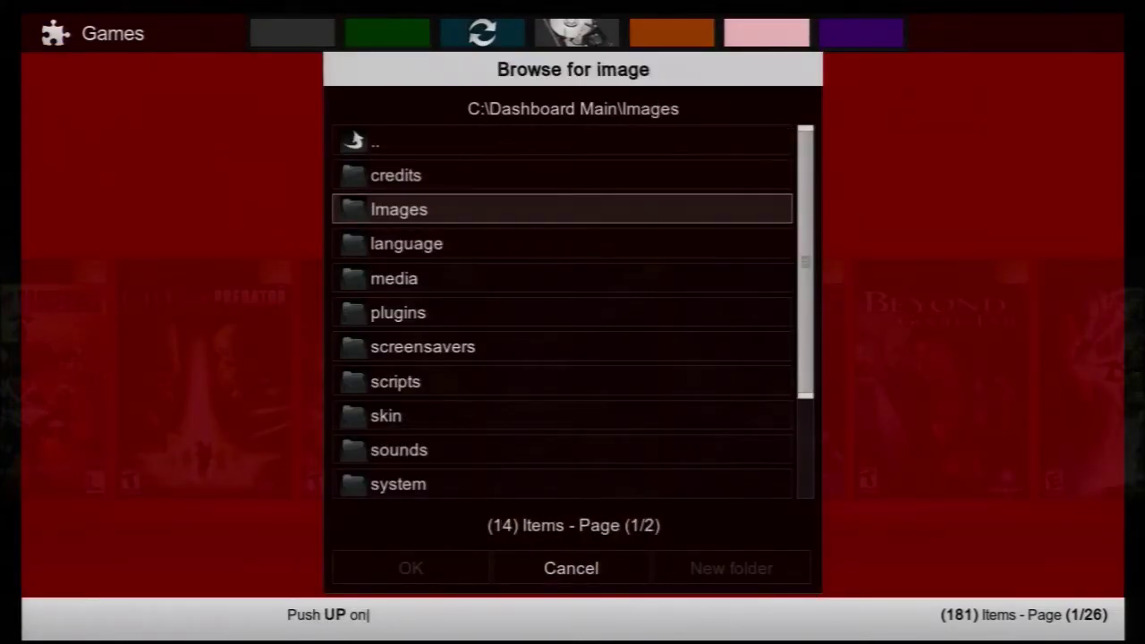
pyautogui.press('Return')
pyautogui.press('Down')
pyautogui.press('Return')
# Step: Preview images such as Cool.jpg in the Backgrounds folder and open its Pictures subfolder
pyautogui.press('Down')
pyautogui.press('Down')
pyautogui.press('Down')
pyautogui.press('Down')
pyautogui.press('Down')
pyautogui.press('Down')
pyautogui.press('Down')
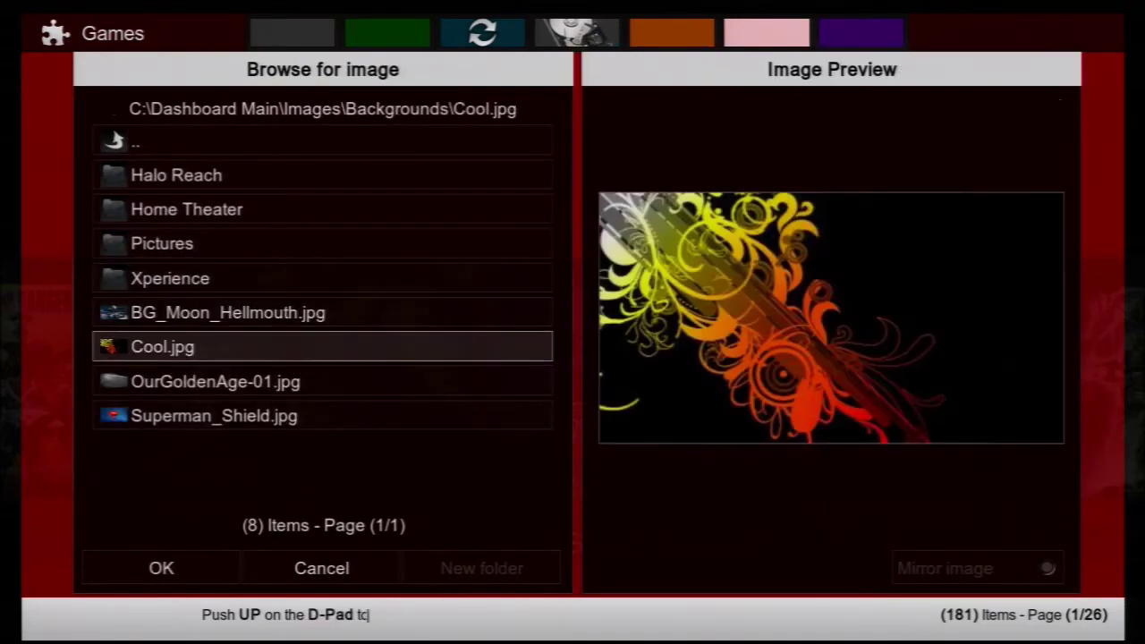
pyautogui.press('Up')
pyautogui.press('Up')
pyautogui.press('Up')
pyautogui.press('Up')
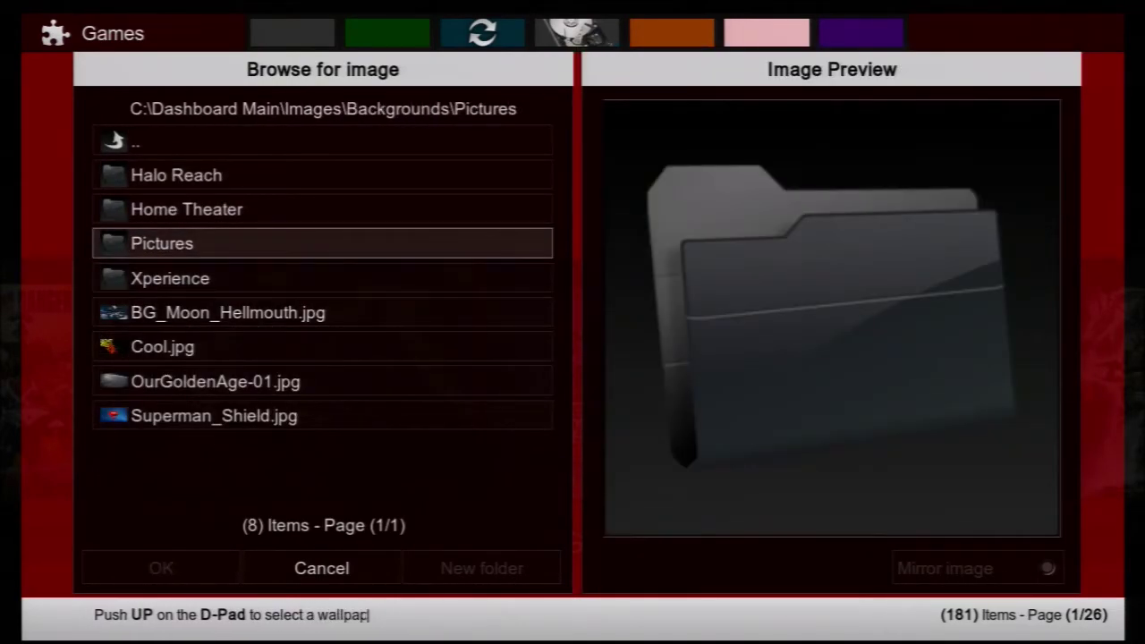
pyautogui.press('Return')
# Step: Set wallpaper81.jpg as the custom wallpaper and return to the game covers
pyautogui.press('pagedown')
pyautogui.press('pagedown')
pyautogui.press('pagedown')
pyautogui.press('pagedown')
pyautogui.press('pagedown')
pyautogui.press('pagedown')
pyautogui.press('pagedown')
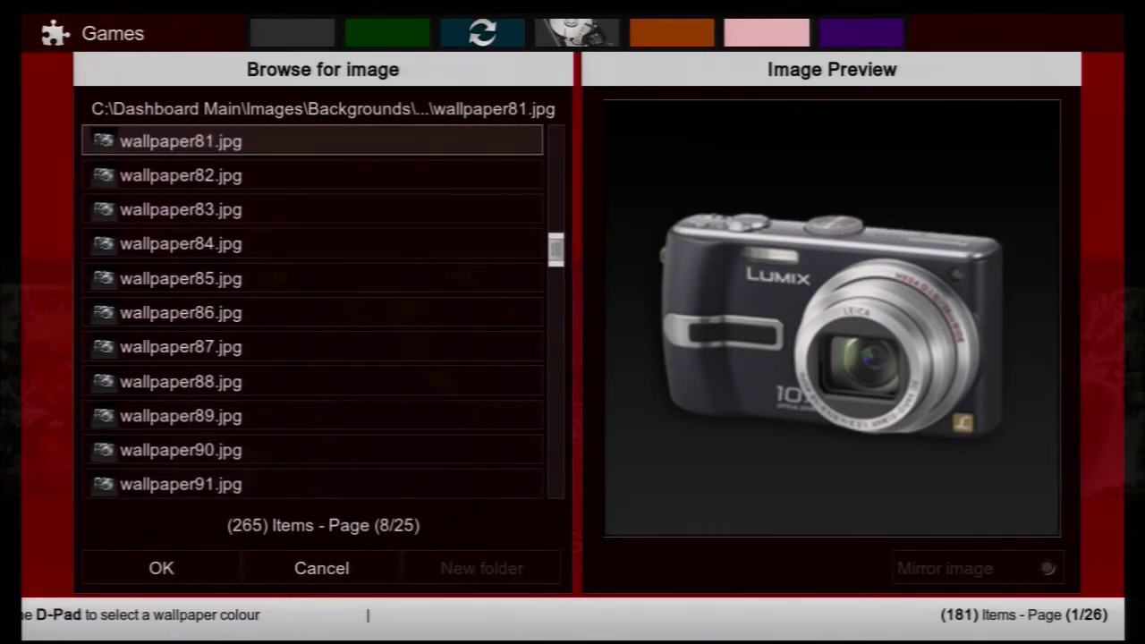
pyautogui.press('Return')
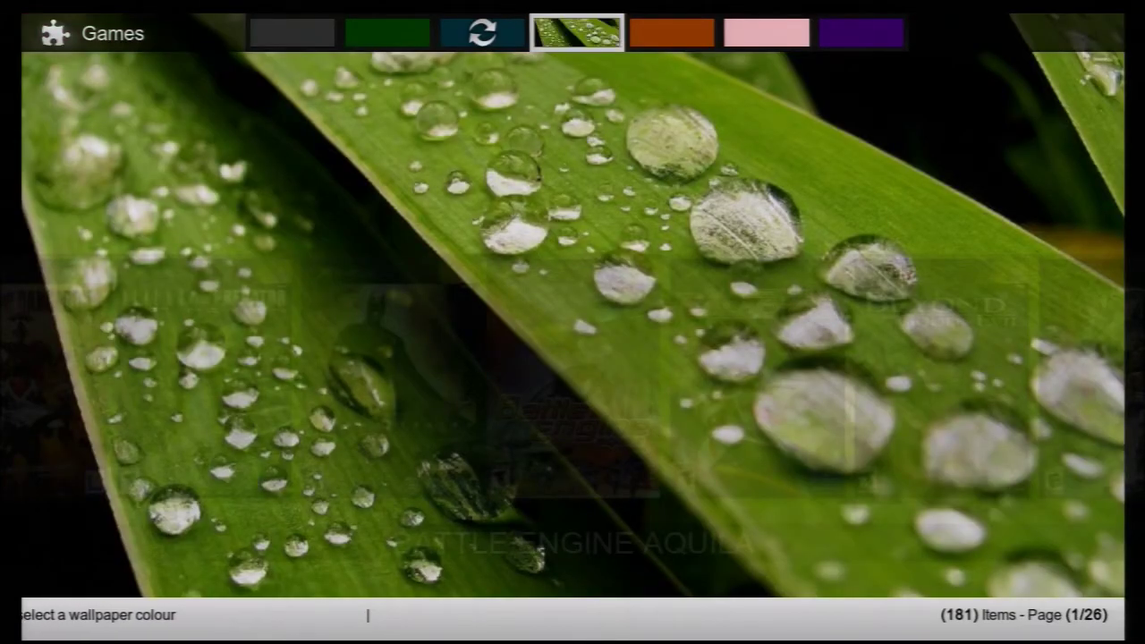
pyautogui.press('Escape')
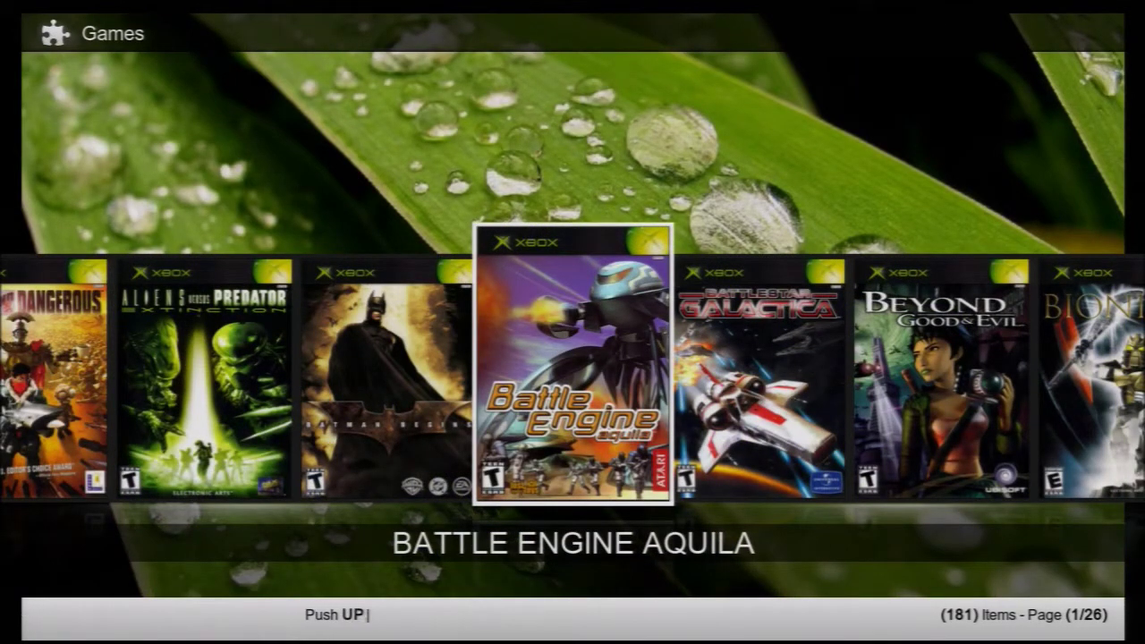
# Step: Look through the available wallpaper colours as far as dark red and return to the games without choosing one
pyautogui.press('Up')
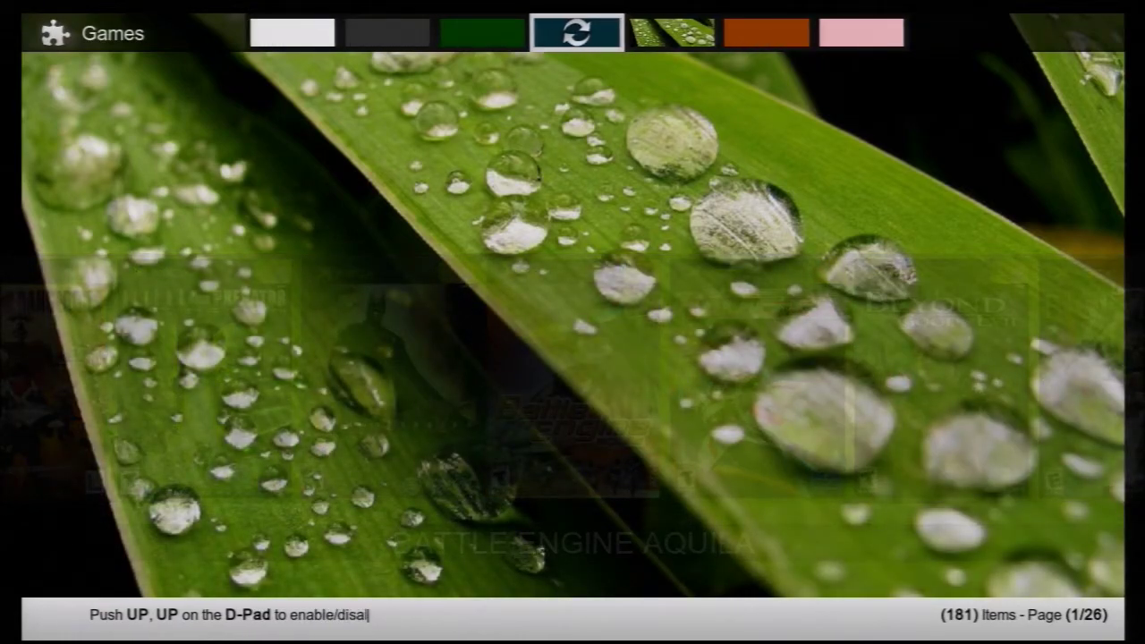
pyautogui.press('Left')
pyautogui.press('Left')
pyautogui.press('Left')
pyautogui.press('Left')
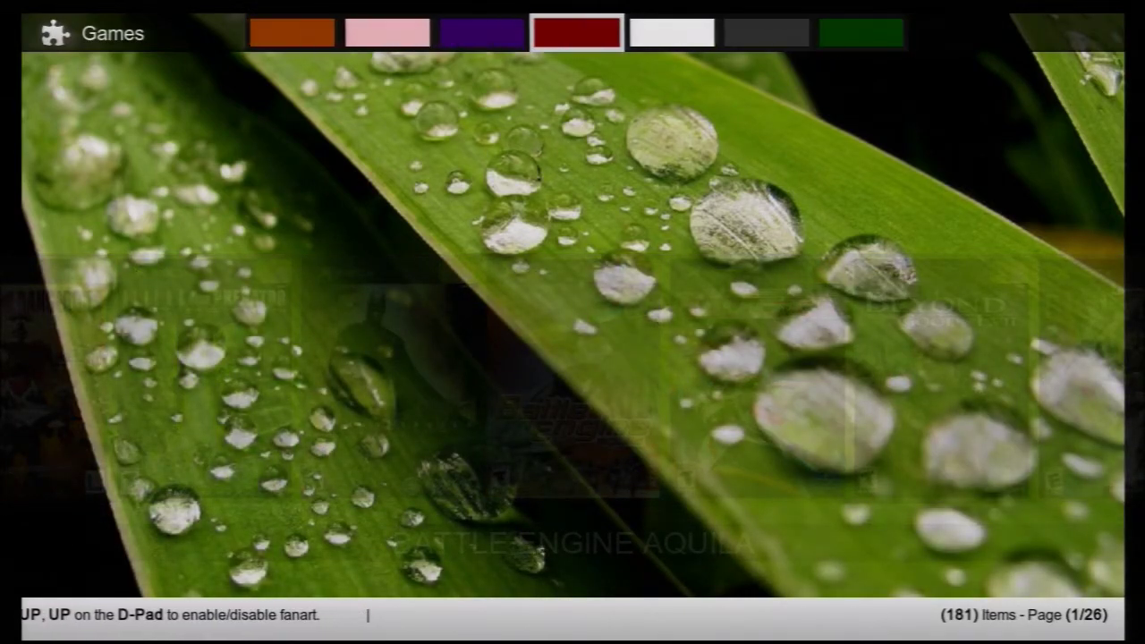
pyautogui.press('Down')
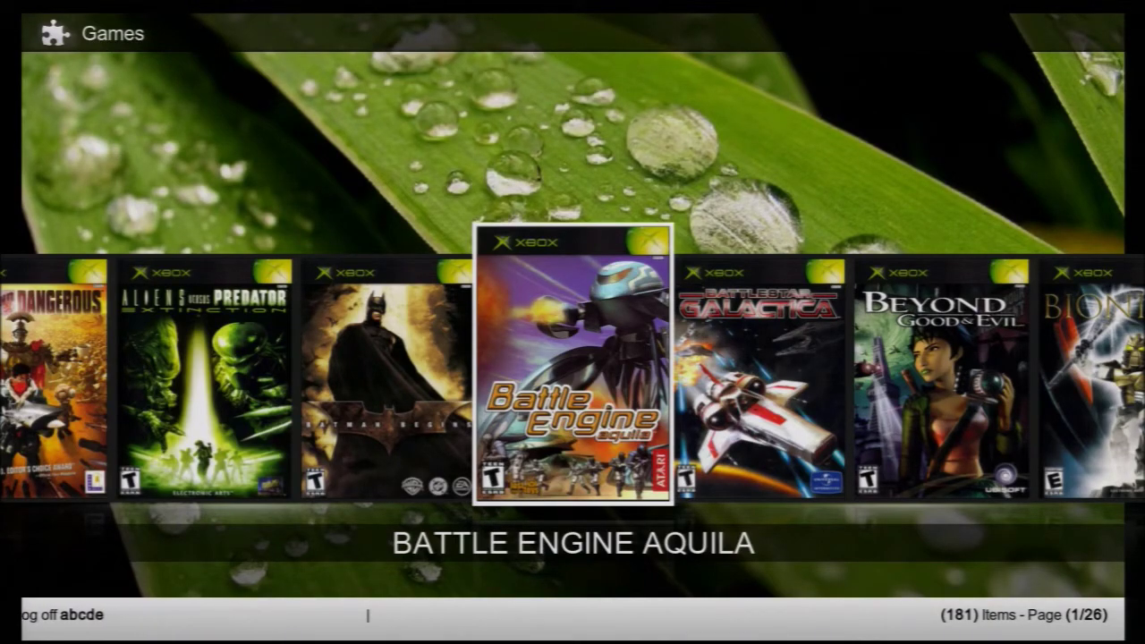
# Step: Skip ahead through the Games library to Soulcalibur 2 and step back to Silent Hill 4
pyautogui.press('pagedown')
pyautogui.press('pagedown')
pyautogui.press('pagedown')
pyautogui.press('pagedown')
pyautogui.press('pagedown')
pyautogui.press('pagedown')
pyautogui.press('pagedown')
pyautogui.press('pagedown')
pyautogui.press('pagedown')
pyautogui.press('pagedown')
pyautogui.press('pagedown')
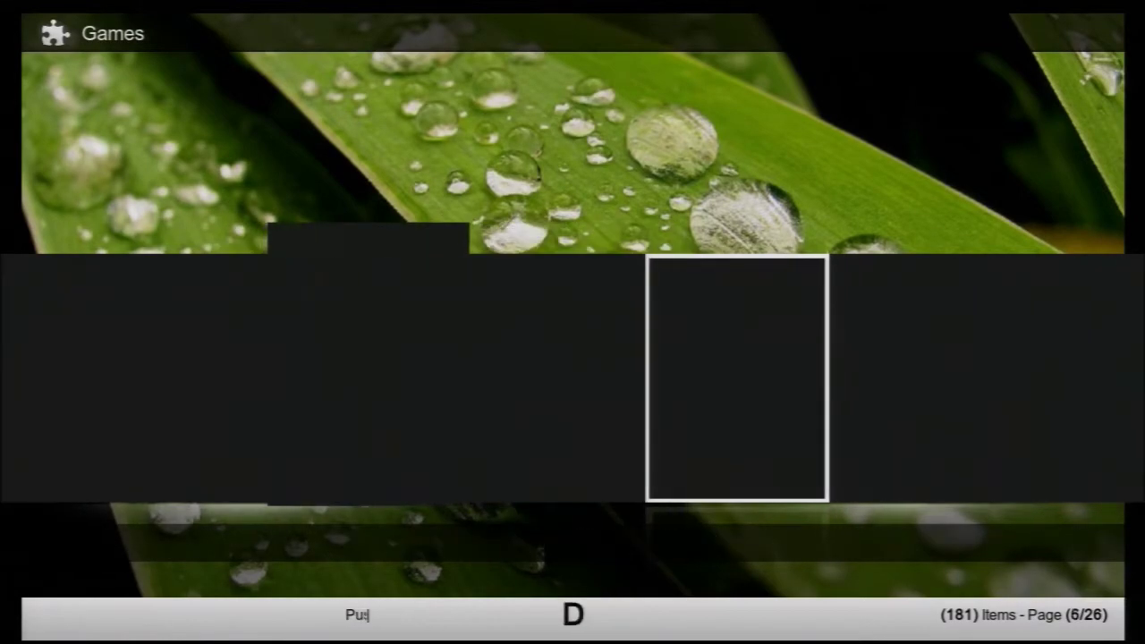
pyautogui.press('pagedown')
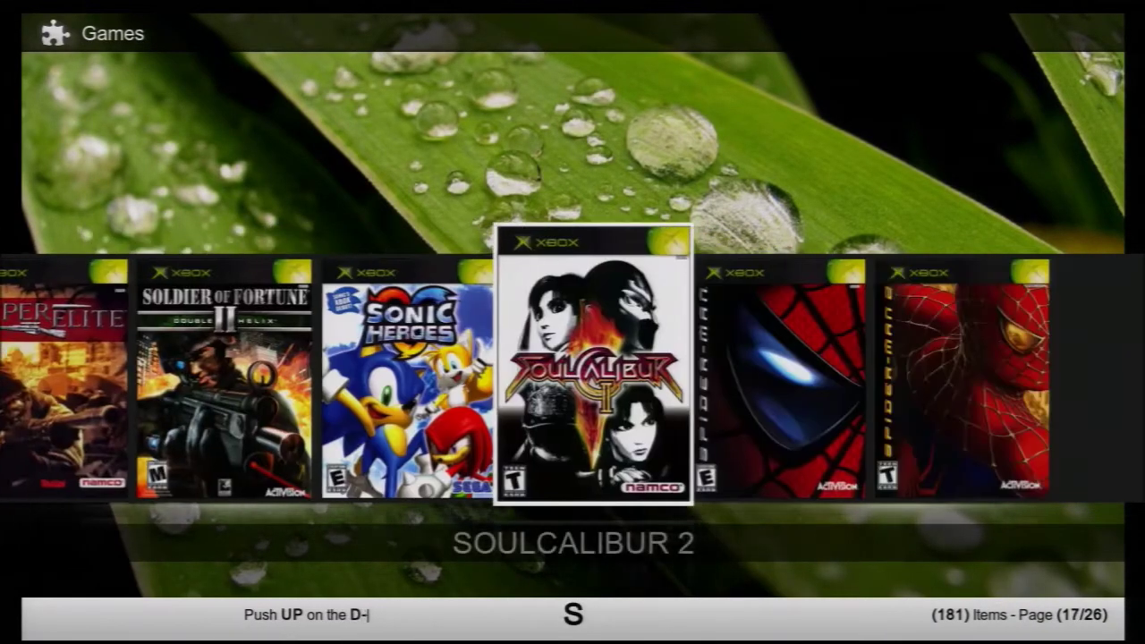
pyautogui.press('Left')
pyautogui.press('Left')
pyautogui.press('Left')
pyautogui.press('Left')
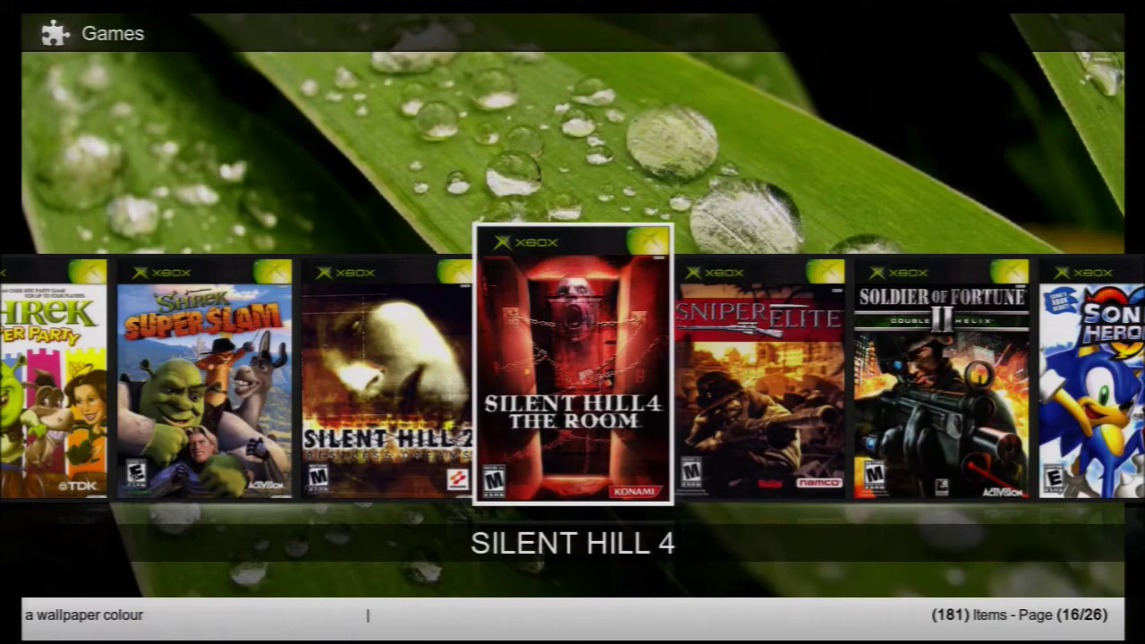
# Step: Browse back by way of Panzer Elite Action to Ninja Gaiden Black and on to Commandos SF
pyautogui.press('pageup')
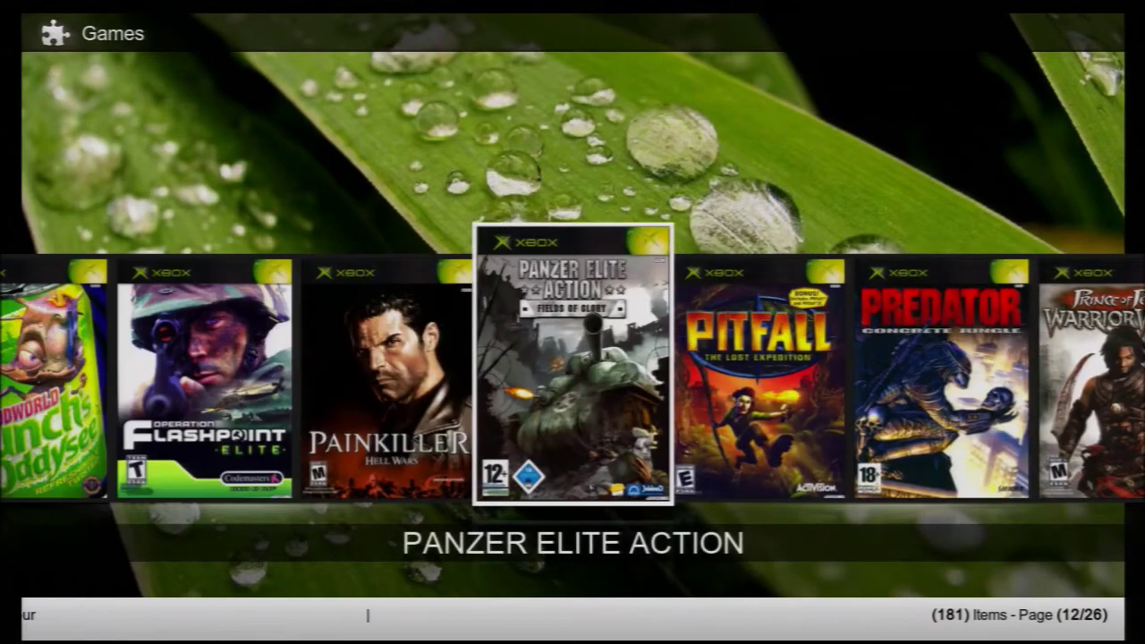
pyautogui.press('Left')
pyautogui.press('Left')
pyautogui.press('Left')
pyautogui.press('Left')
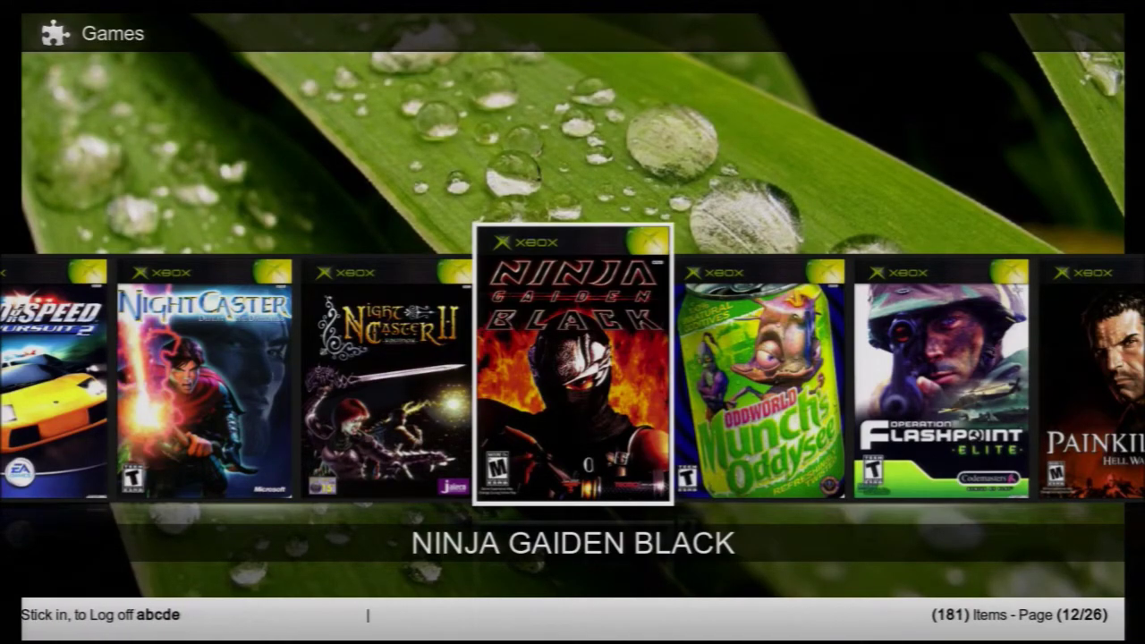
pyautogui.press('m')
pyautogui.press('c')
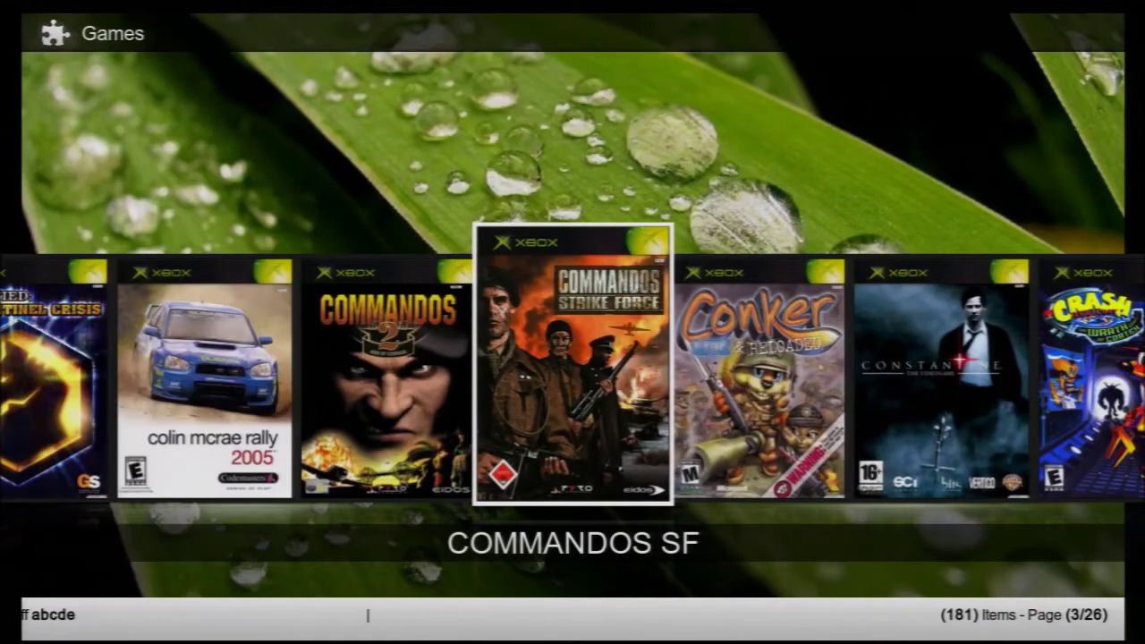
# Step: View the options available for Commandos SF and open the skin settings
pyautogui.press('Menu')
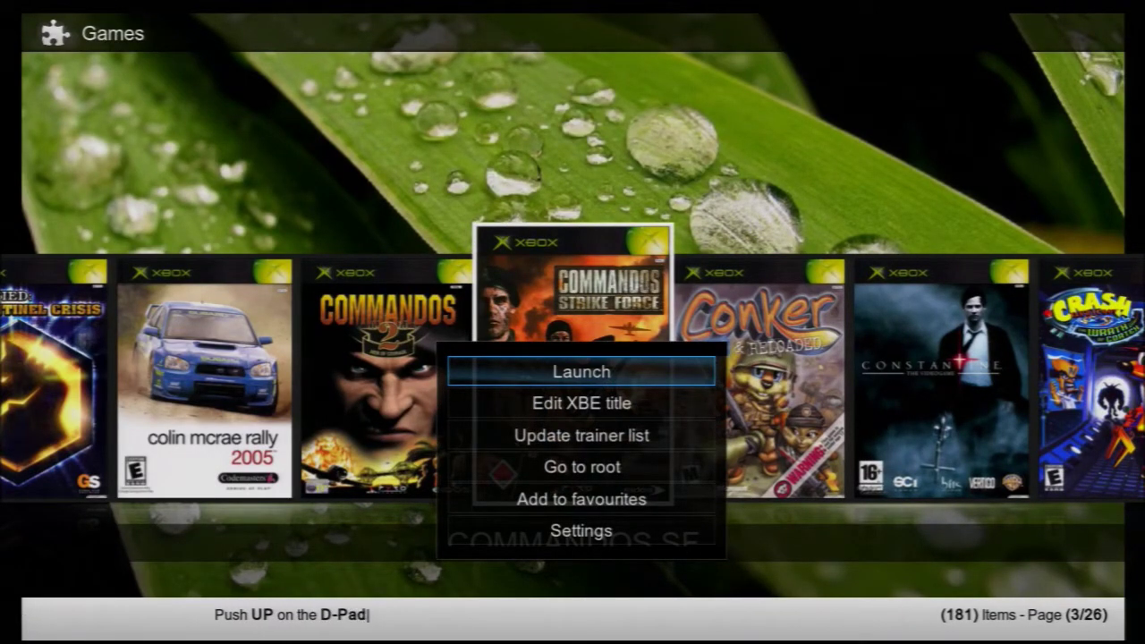
pyautogui.press('Escape')
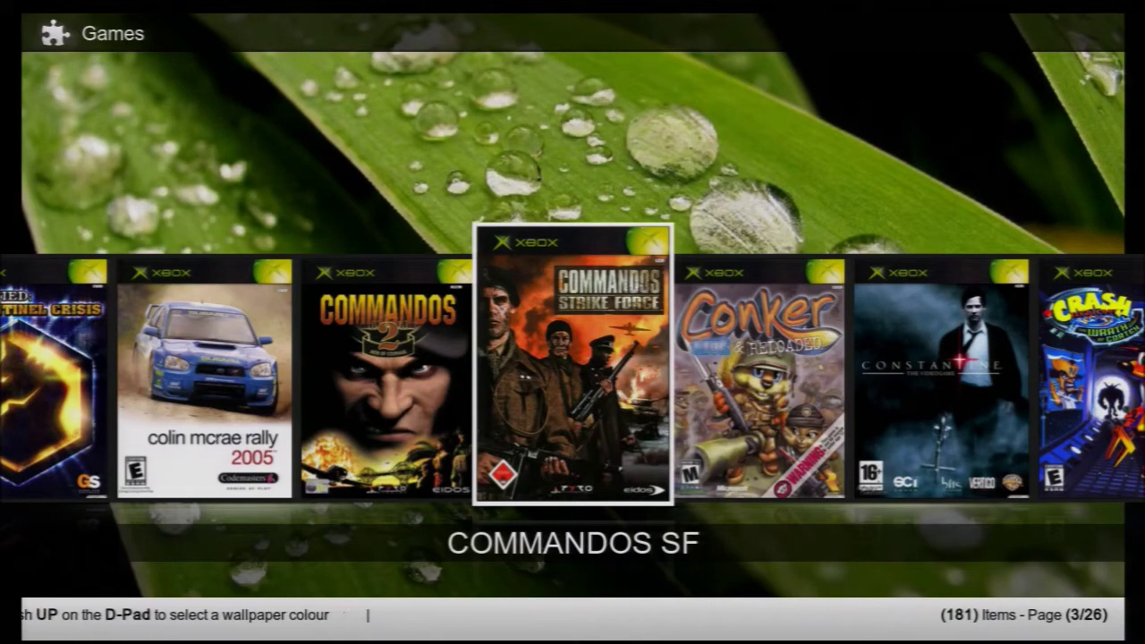
pyautogui.press('Return')
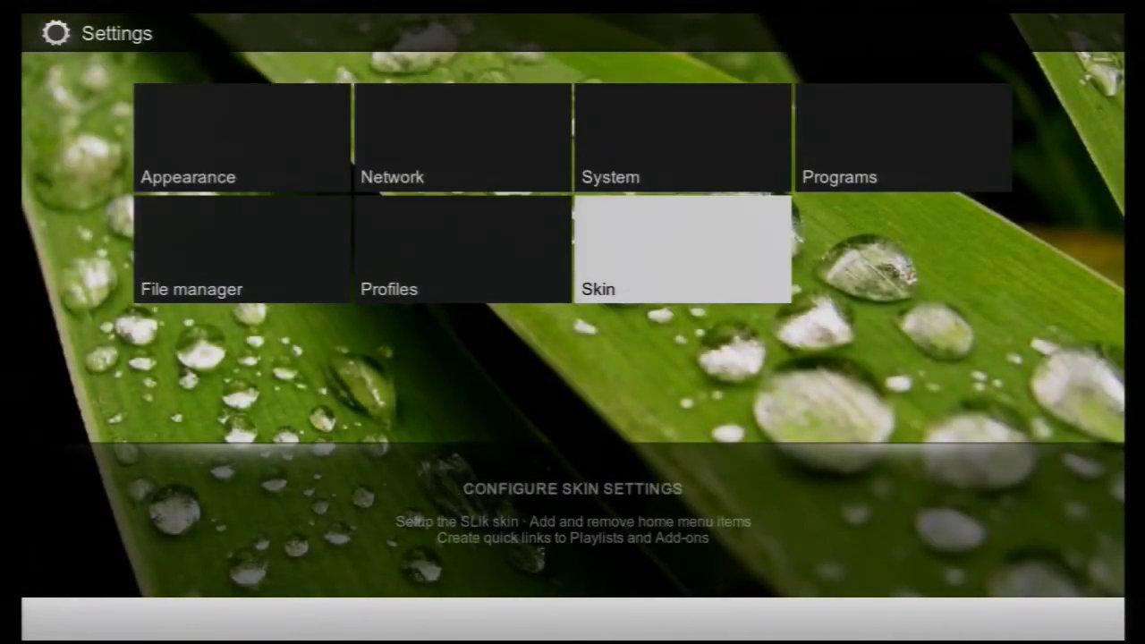
pyautogui.press('Return')
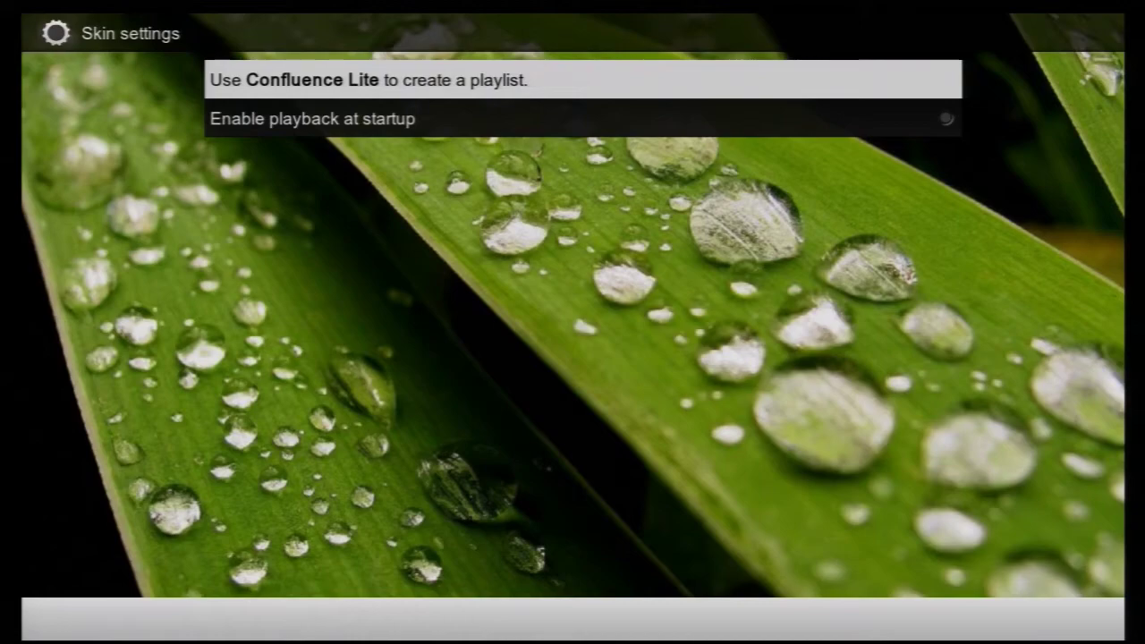
# Step: Enable playback at startup in the skin settings and go to its file path option
pyautogui.press('Down')
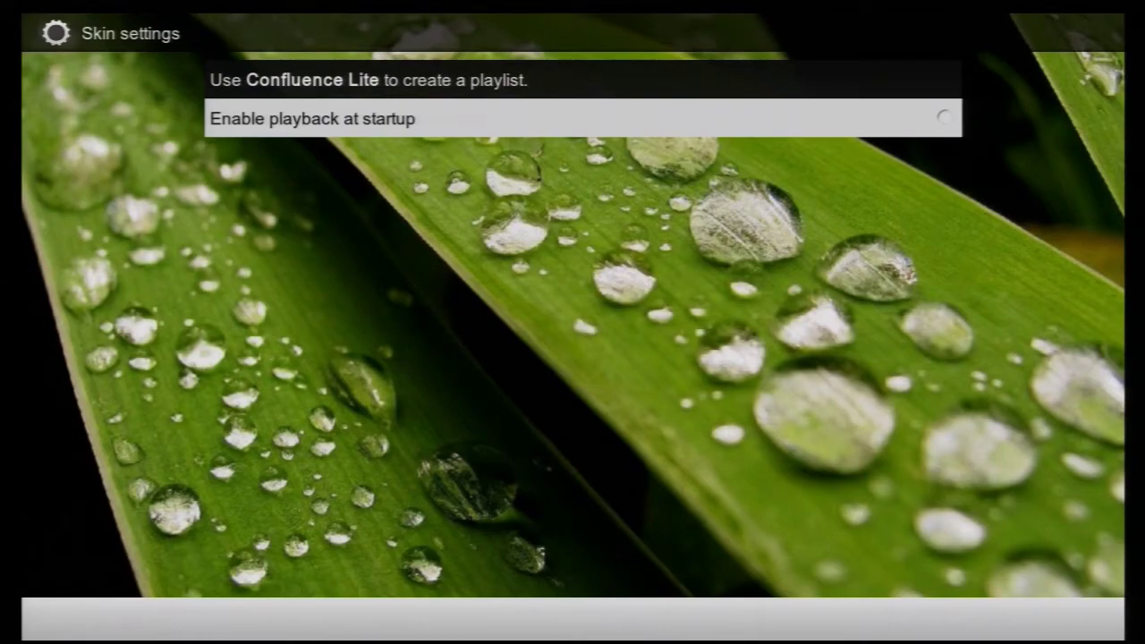
pyautogui.press('Return')
pyautogui.press('Down')
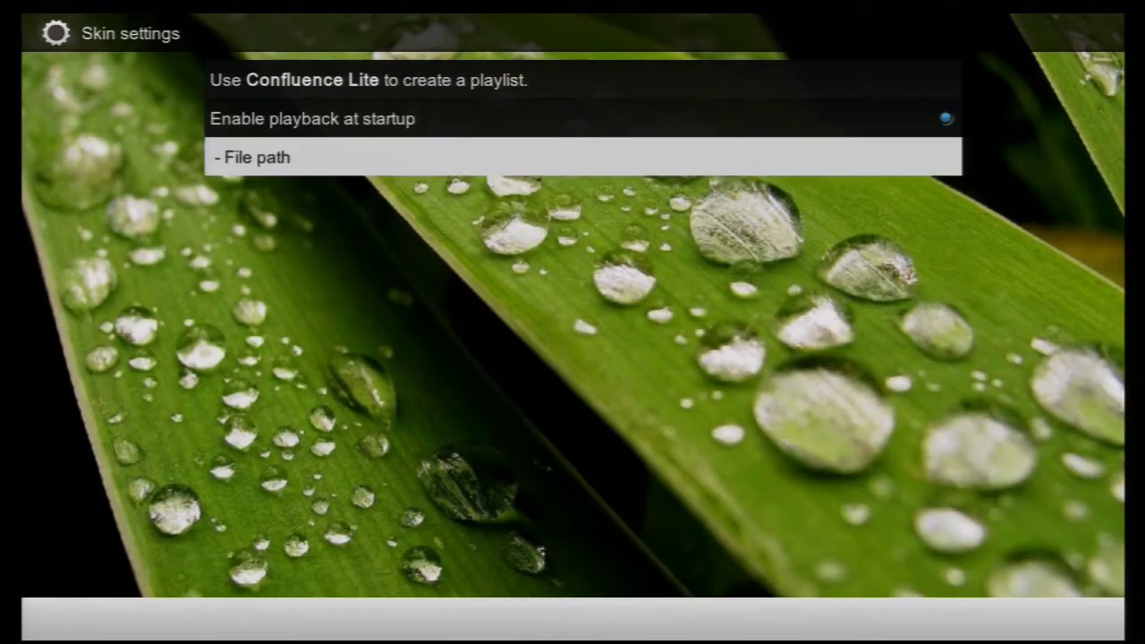
# Step: Browse for the startup playback file and go into the Dashboard Main folder on the C Drive
pyautogui.press('Return')
pyautogui.press('Up')
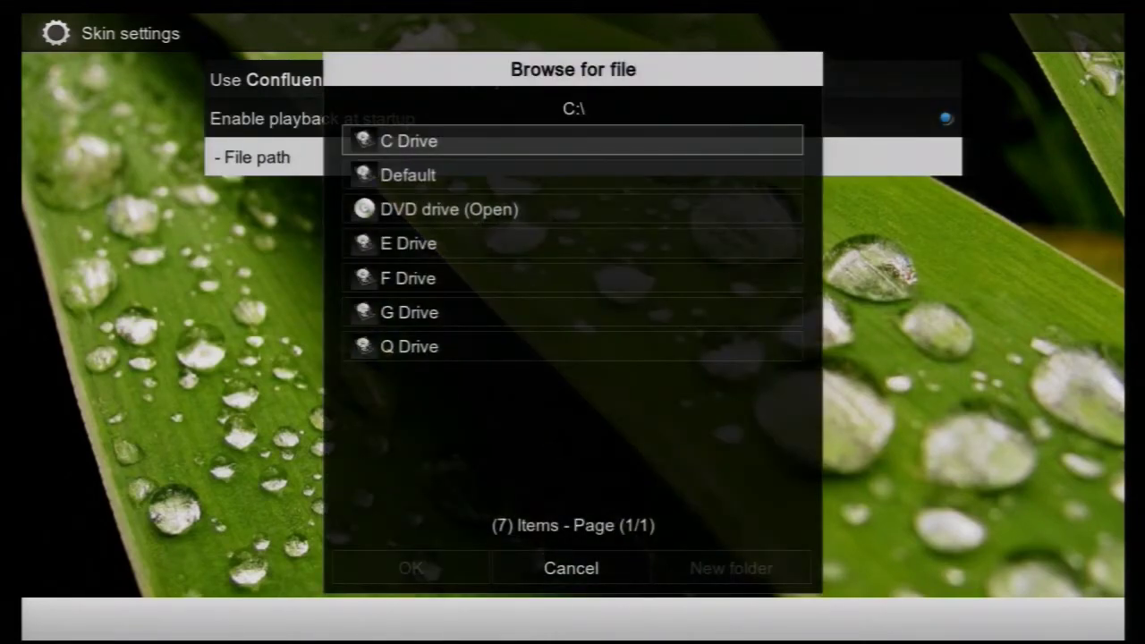
pyautogui.press('Return')
pyautogui.press('Down')
pyautogui.press('Return')
pyautogui.press('Down')
pyautogui.press('Down')
pyautogui.press('Down')
pyautogui.press('Down')
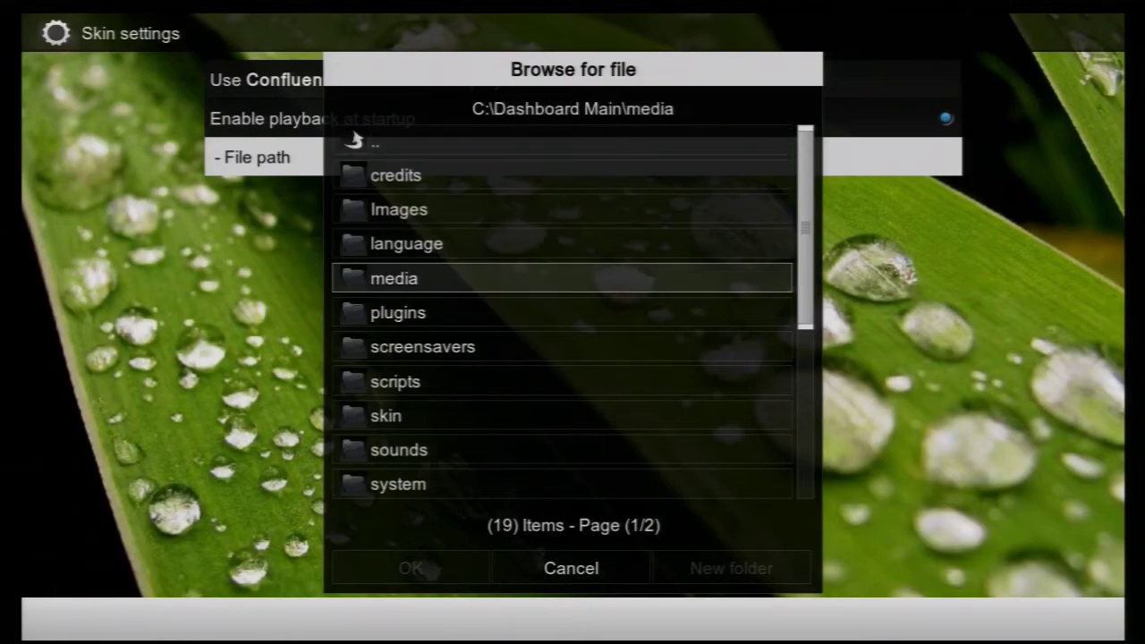
# Step: Open the UserData folder inside Dashboard Main
pyautogui.press('pagedown')
pyautogui.press('Up')
pyautogui.press('Up')
pyautogui.press('Return')
pyautogui.press('Down')
pyautogui.press('Up')
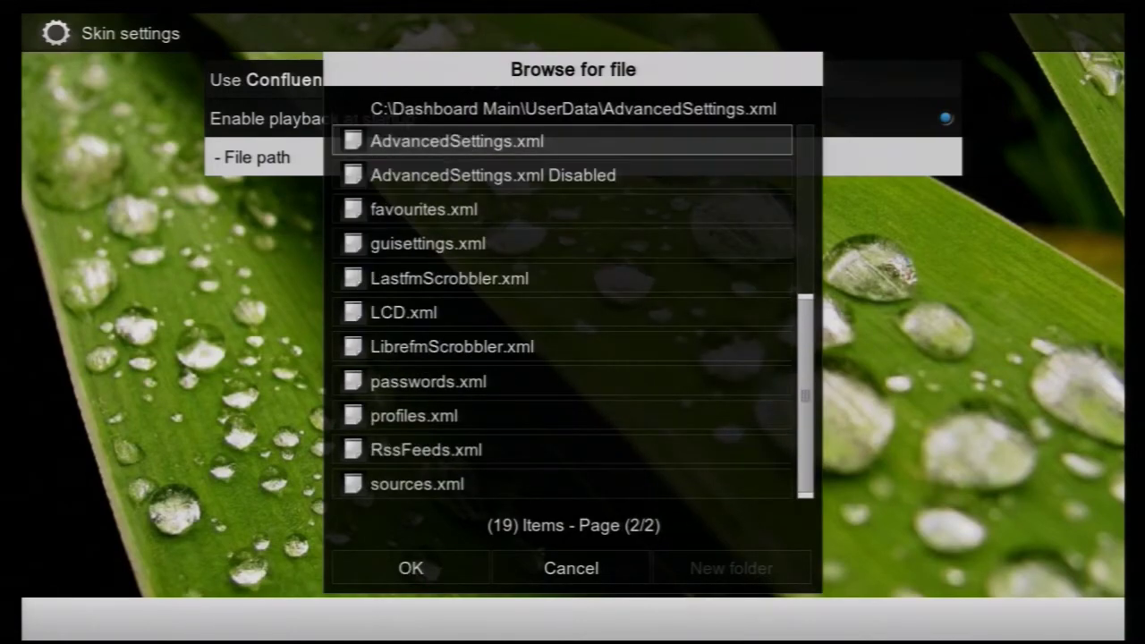
# Step: Choose startup.m3u from the playlists\music folder as the startup playback file and leave the skin settings
pyautogui.press('pageup')
pyautogui.press('Down')
pyautogui.press('Down')
pyautogui.press('Down')
pyautogui.press('Return')
pyautogui.press('Down')
pyautogui.press('Return')
pyautogui.press('Down')
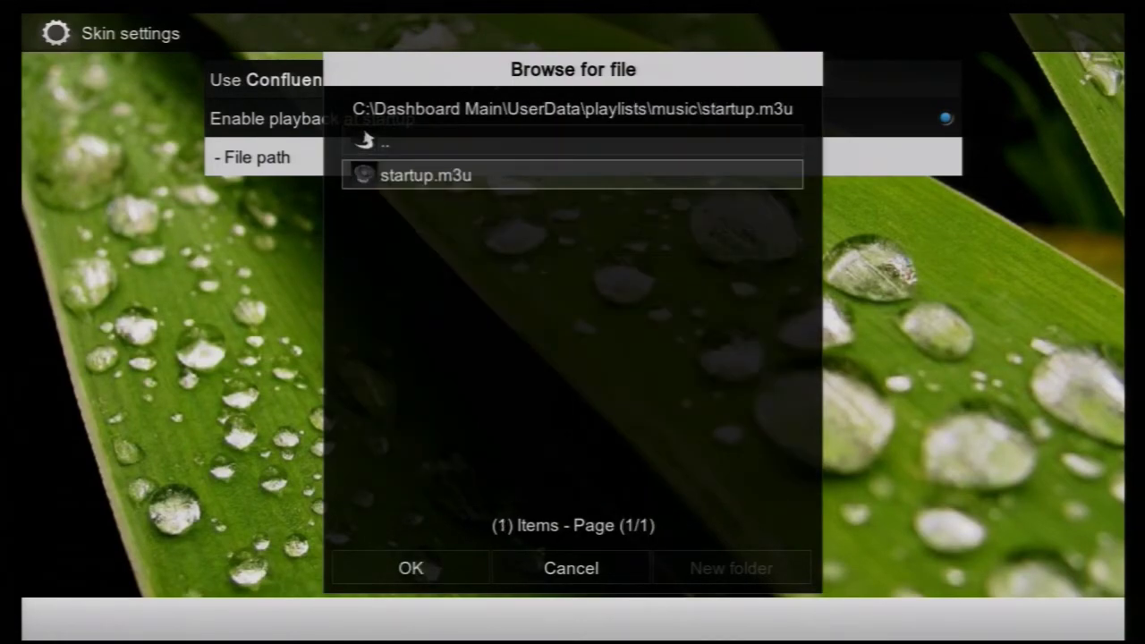
pyautogui.press('Up')
pyautogui.press('Down')
pyautogui.press('Return')
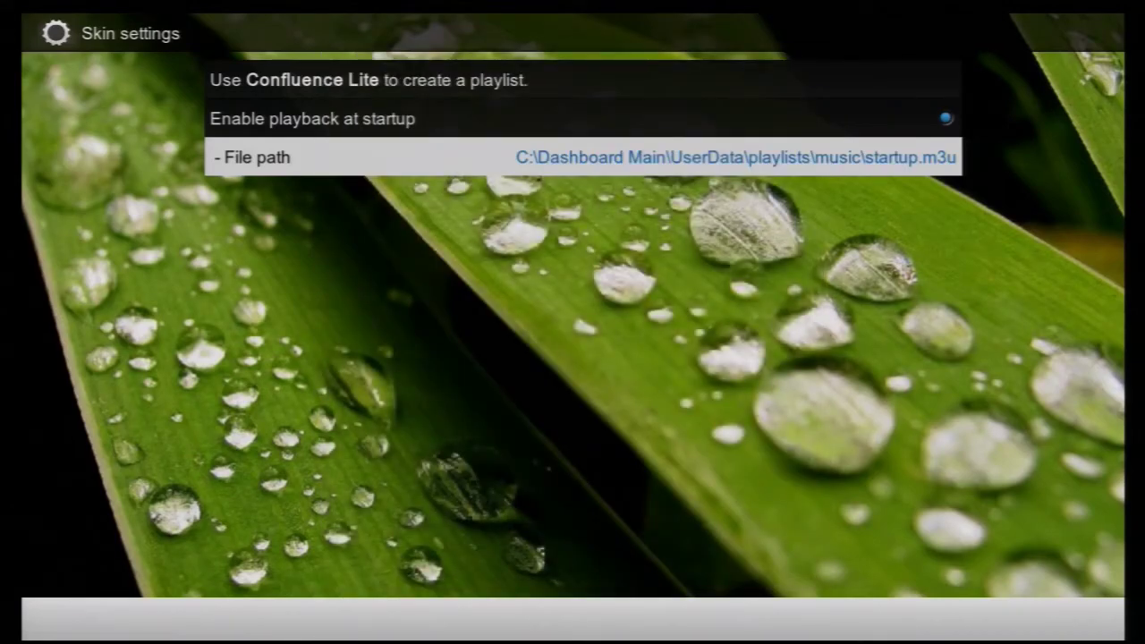
pyautogui.press('Escape')
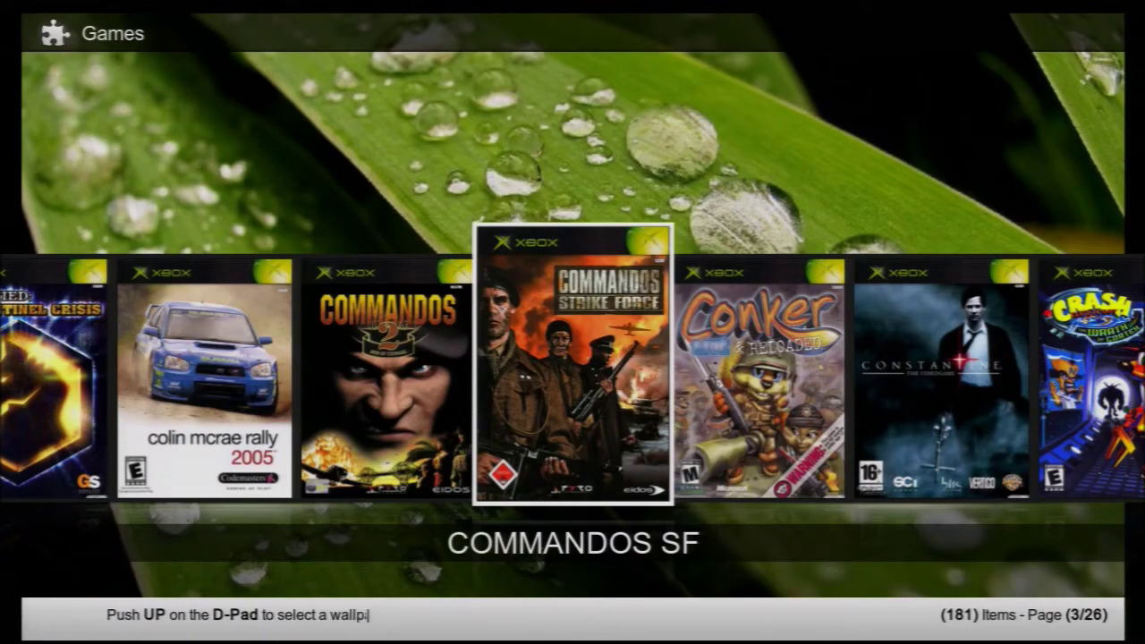
# Step: Lower the playback volume and bring up the now-playing music controls over the Games library
pyautogui.press('-')
pyautogui.press('-')
pyautogui.press('-')
pyautogui.press('-')
pyautogui.press('-')
pyautogui.press('-')
pyautogui.press('-')
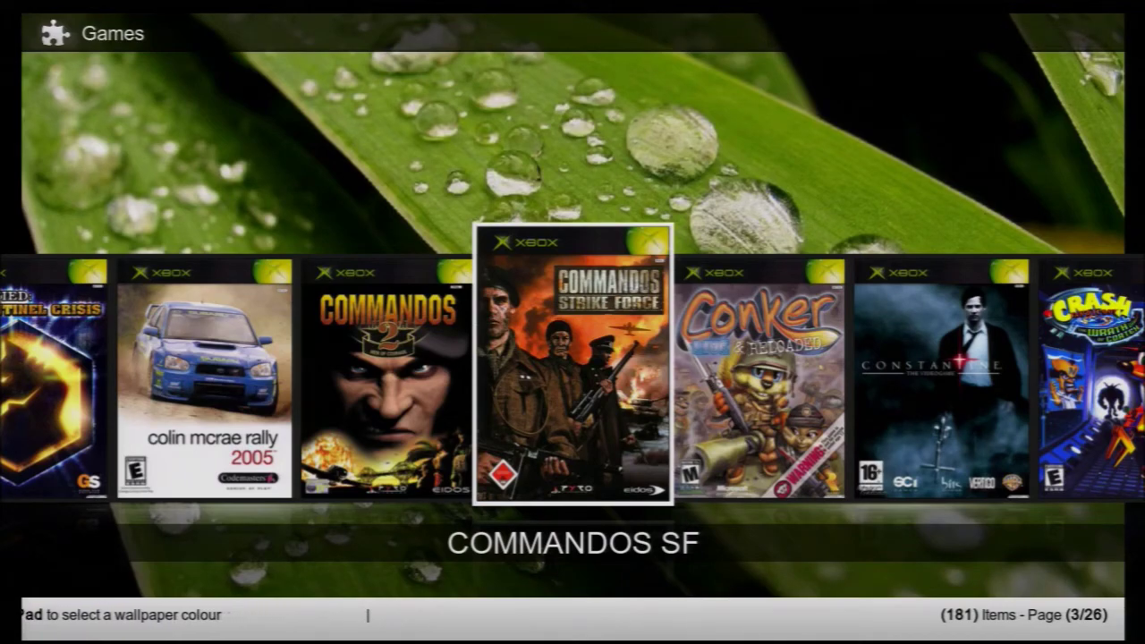
pyautogui.press('m')
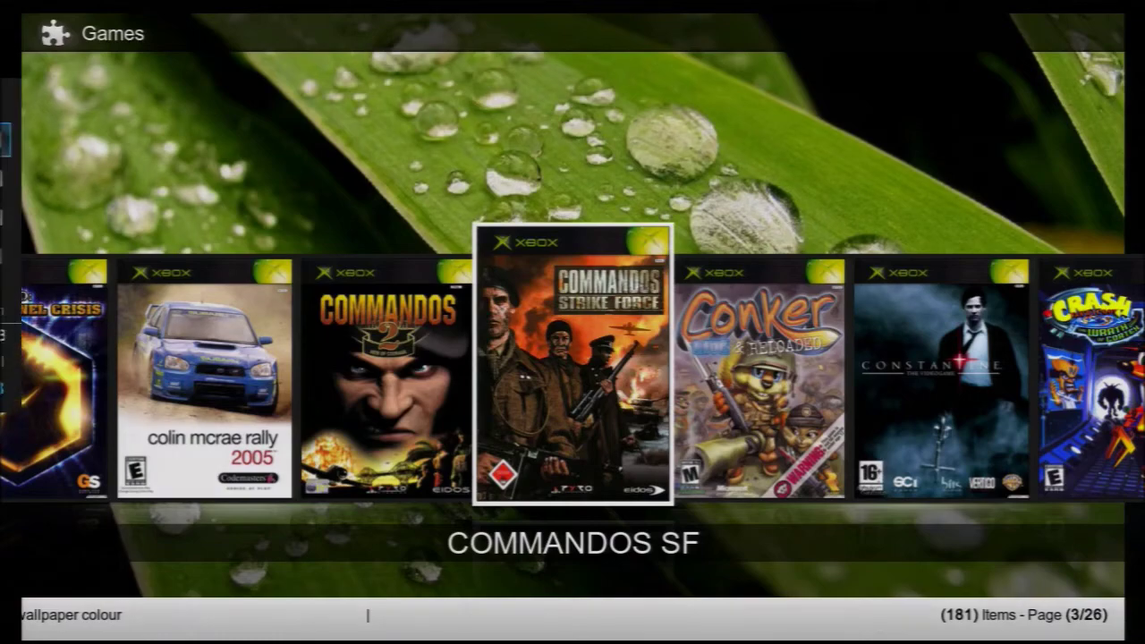
# Step: Use the pause control on the current track and close the music controls
pyautogui.press('Down')
pyautogui.press('Down')
pyautogui.press('Down')
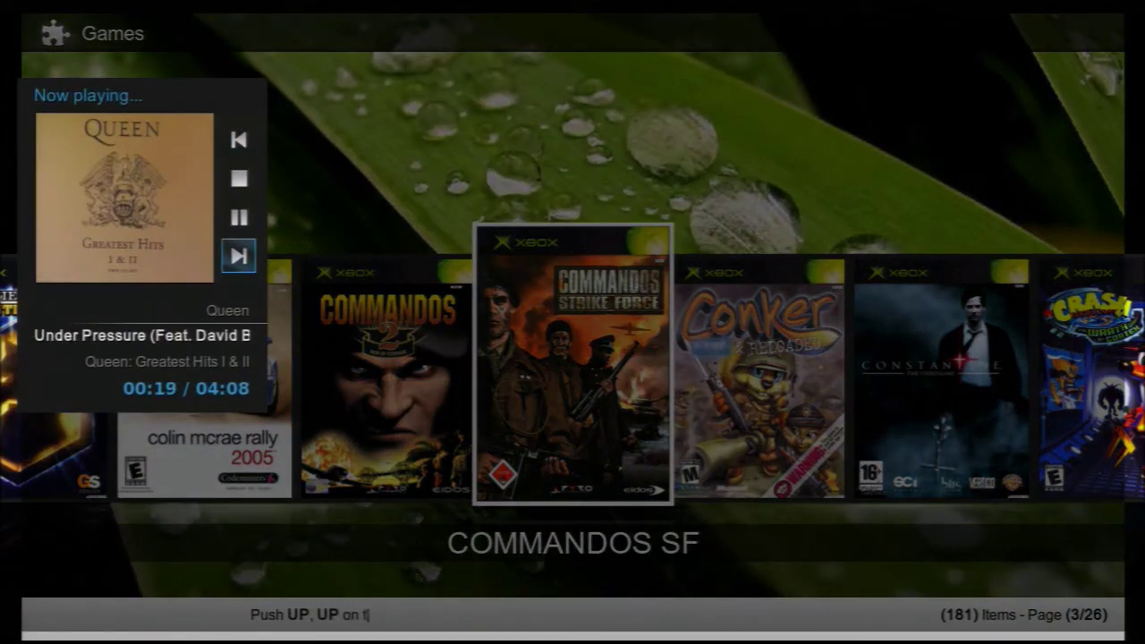
pyautogui.press('Up')
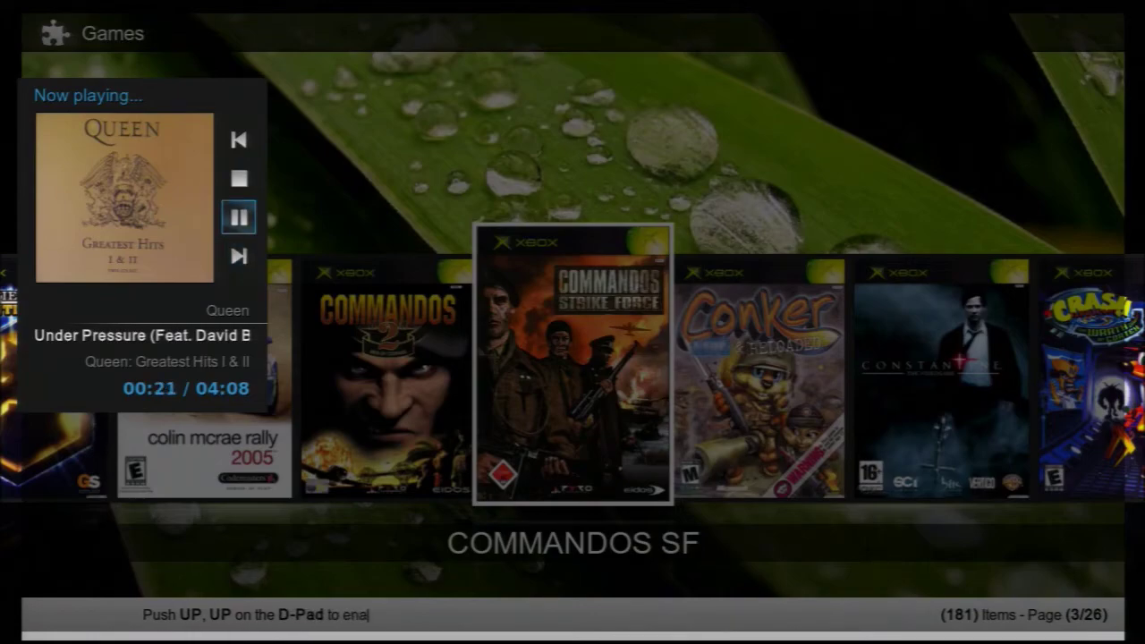
pyautogui.press('Return')
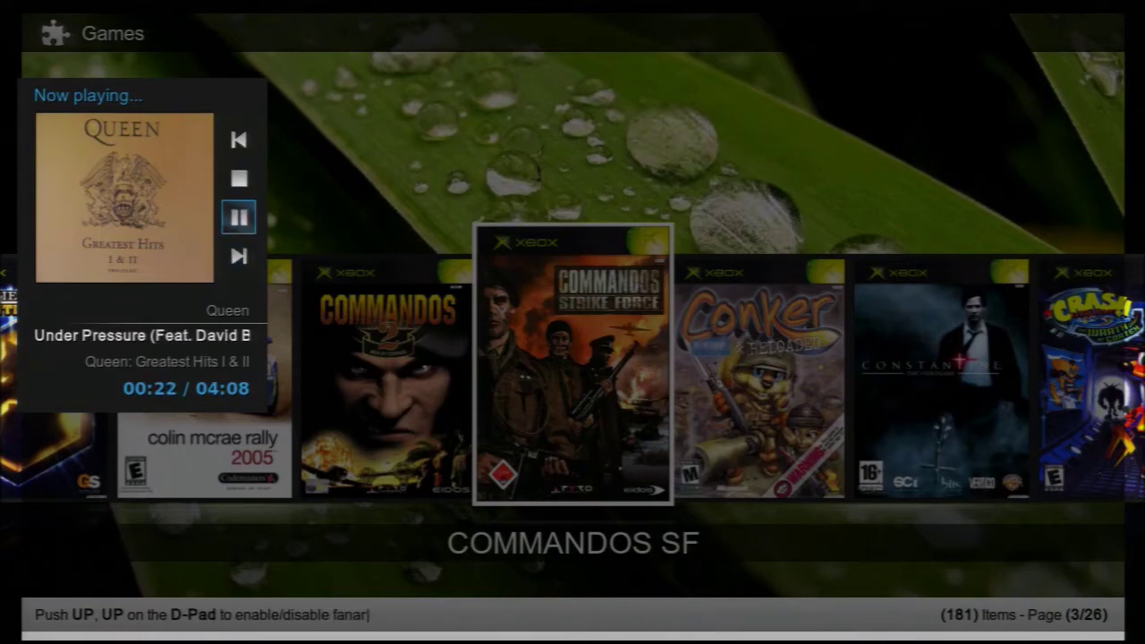
pyautogui.press('Escape')
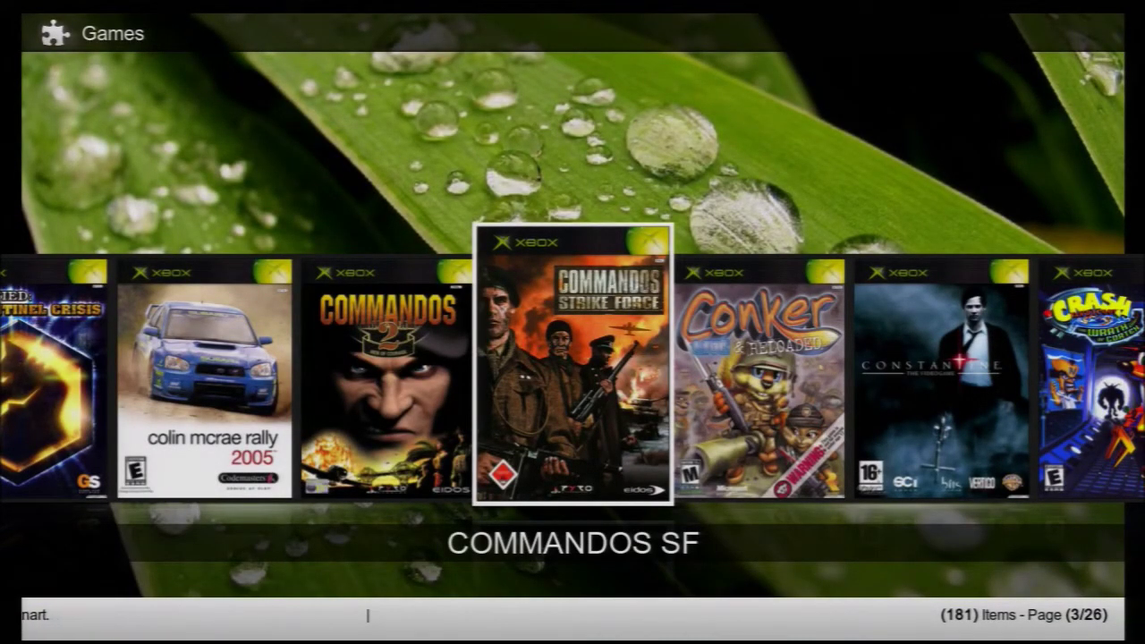
# Step: Return to the profile selection screen and choose the profile with the leopard icon
pyautogui.press('a')
pyautogui.press('b')
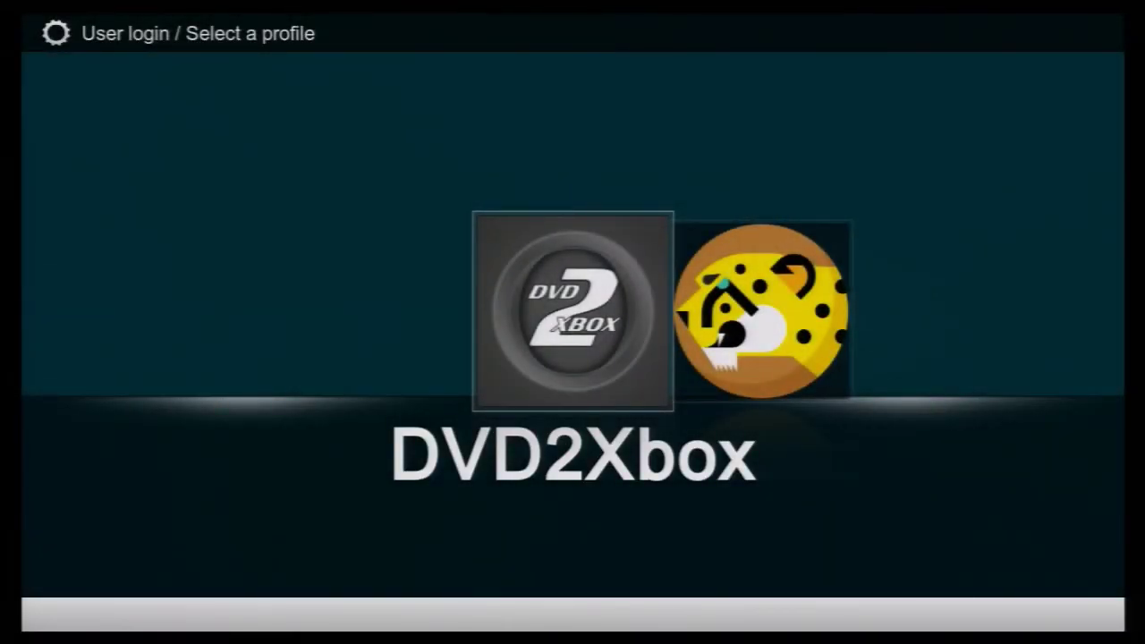
pyautogui.press('Right')
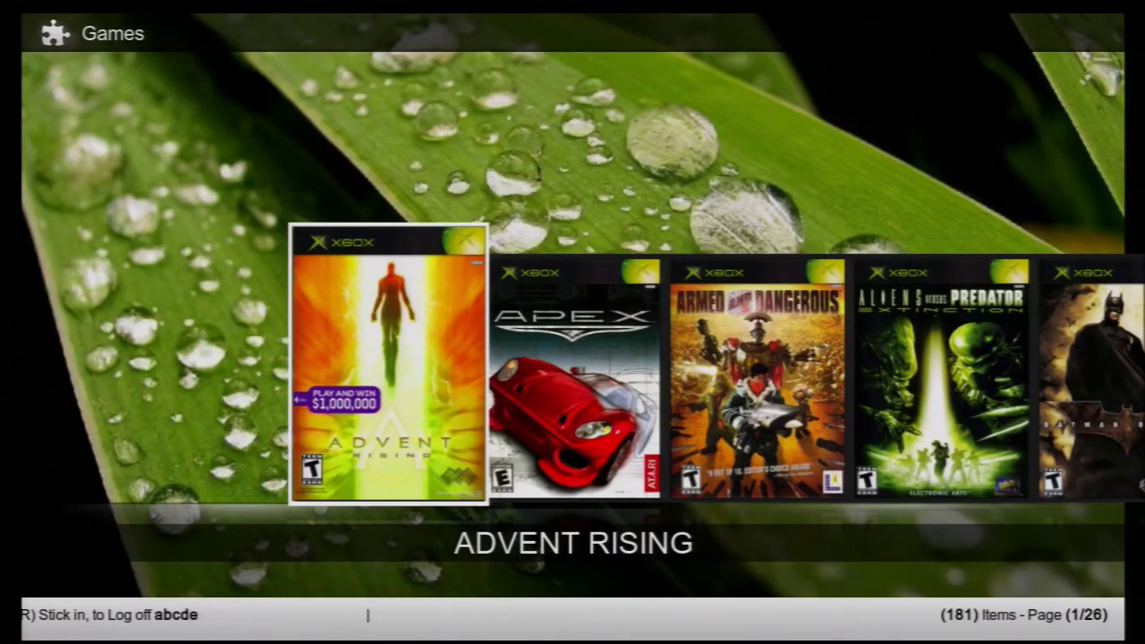
# Step: Browse the Games library to AVP: Extinction and try to open its context options
pyautogui.press('Right')
pyautogui.press('Right')
pyautogui.press('Right')
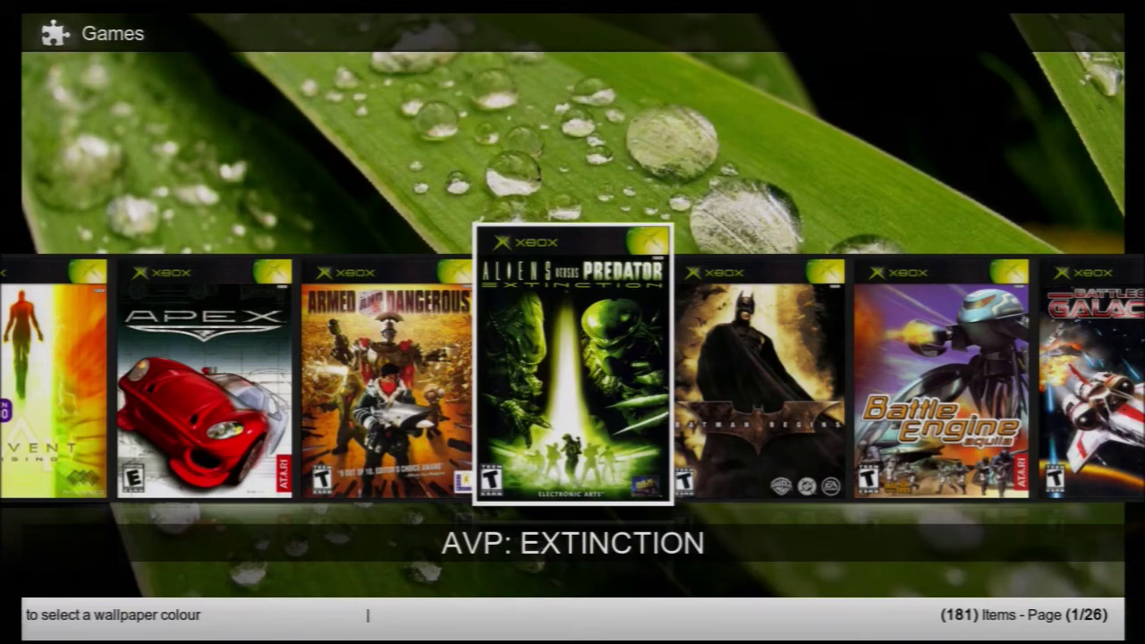
pyautogui.press('-')
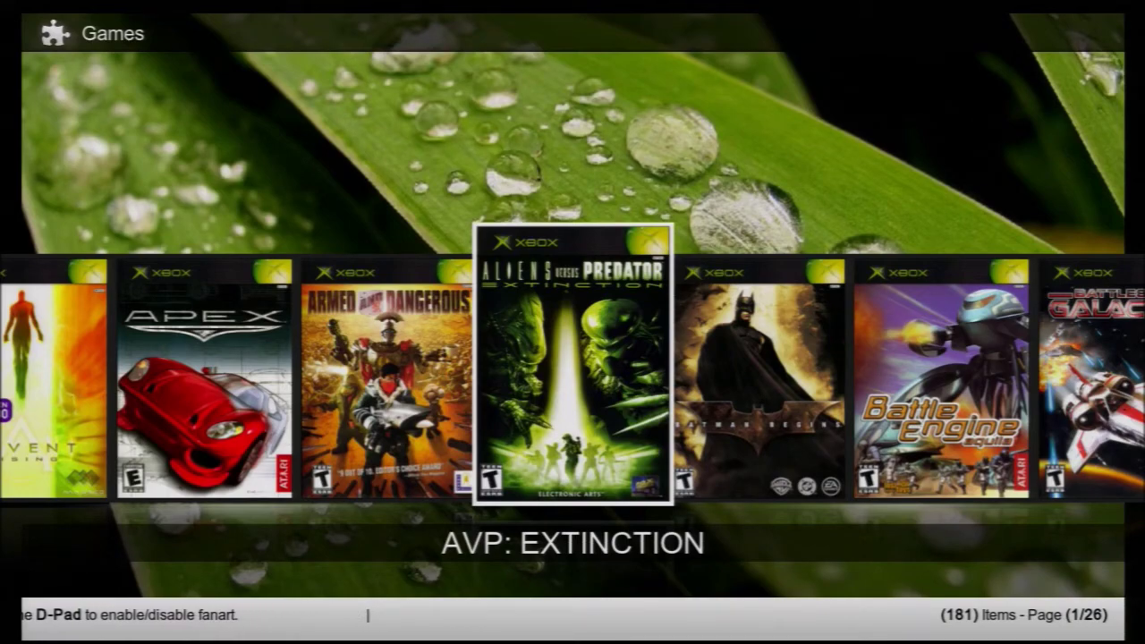
pyautogui.press('c')
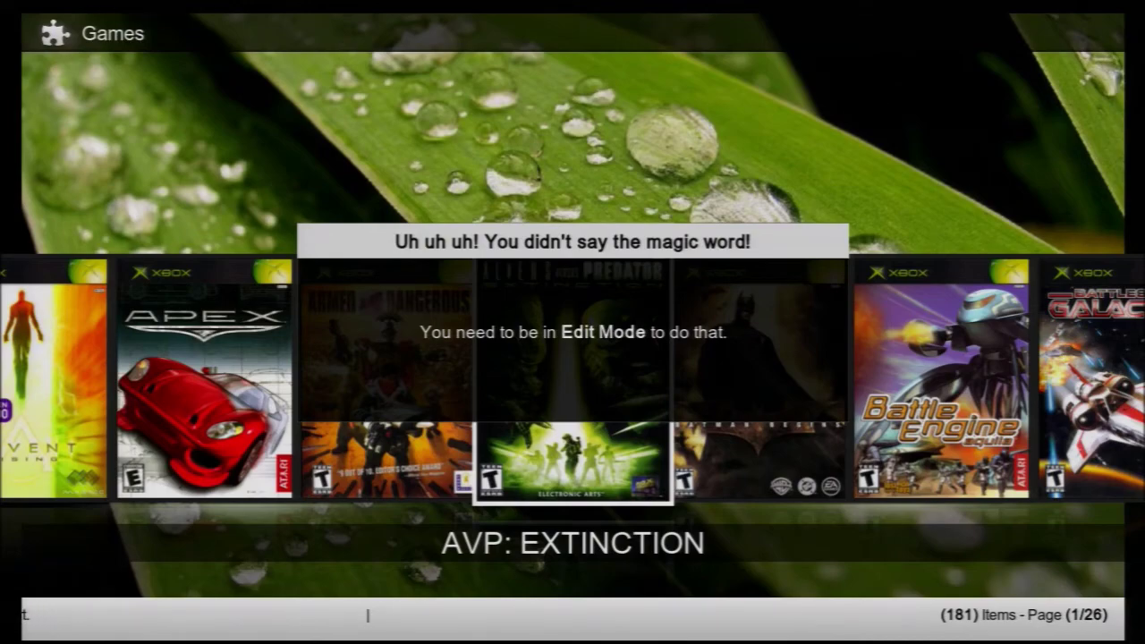
# Step: View the game info for AVP: Extinction and go back to the first game, Advent Rising
pyautogui.press('i')
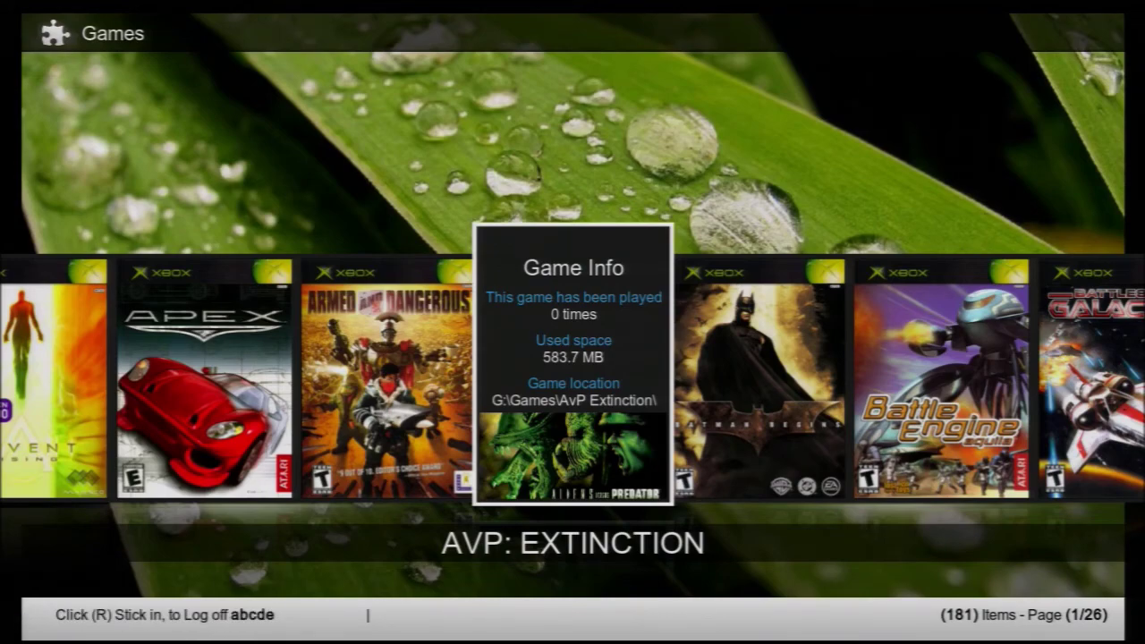
pyautogui.press('Escape')
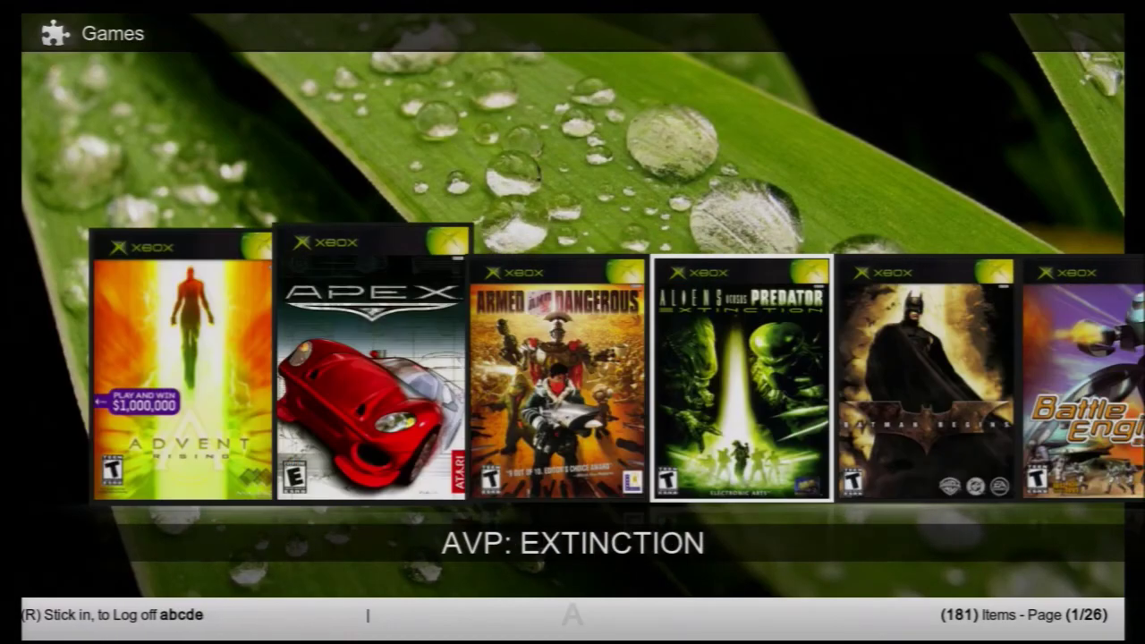
pyautogui.press('pagedown')
pyautogui.press('pagedown')
pyautogui.press('Home')
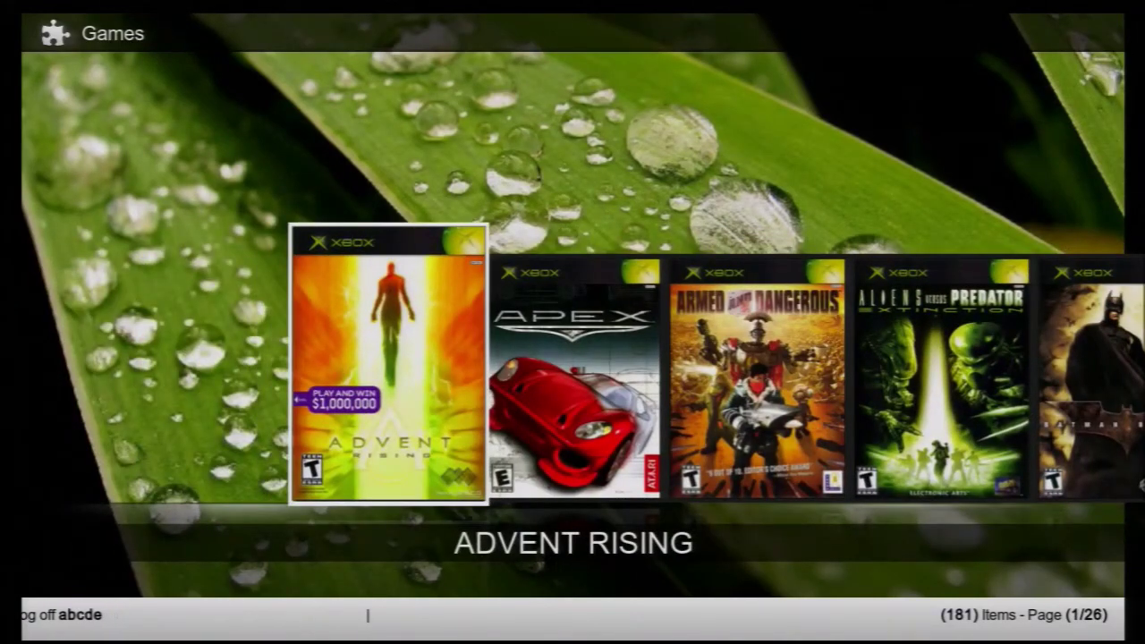